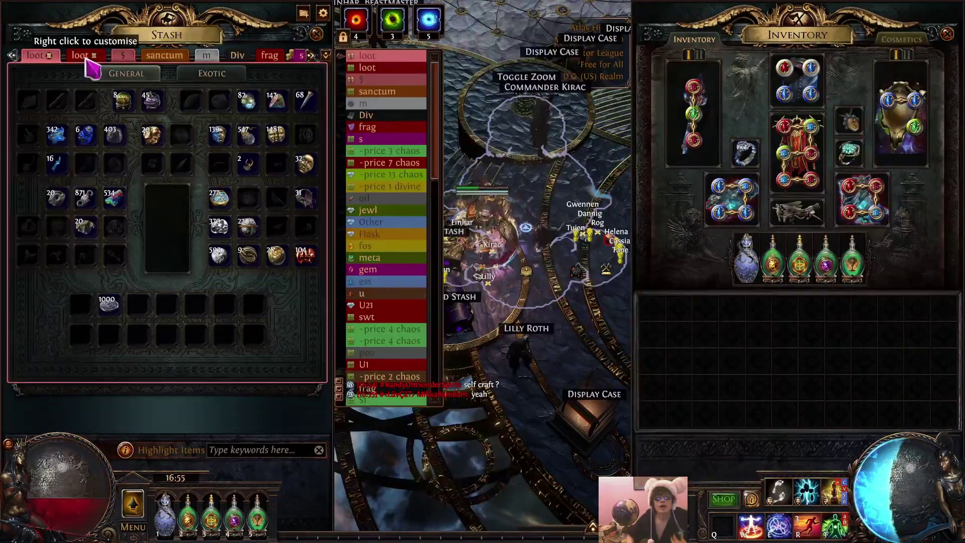
# Browse the stash's exotic section and second loot tab, ending on the first tab's 1000-coin stack
pyautogui.click(222, 74)
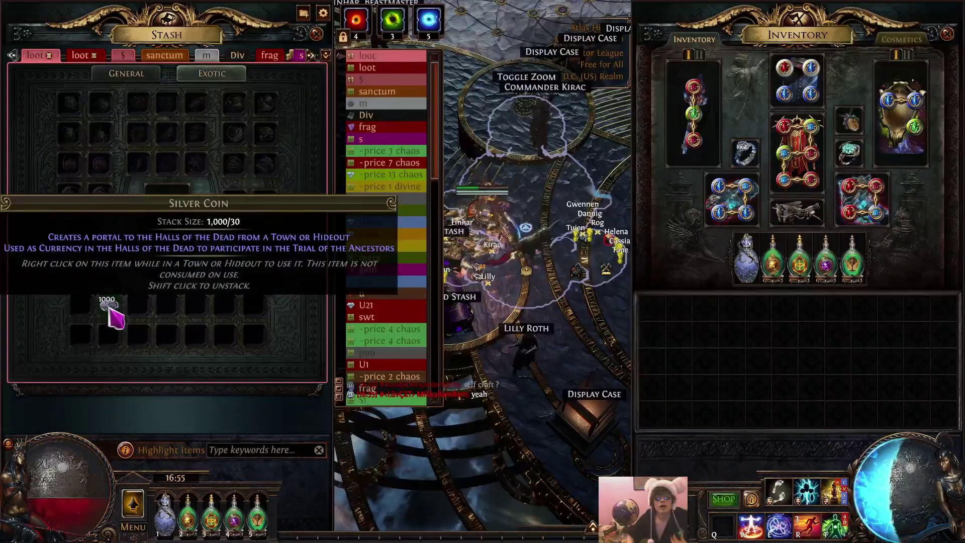
pyautogui.click(84, 55)
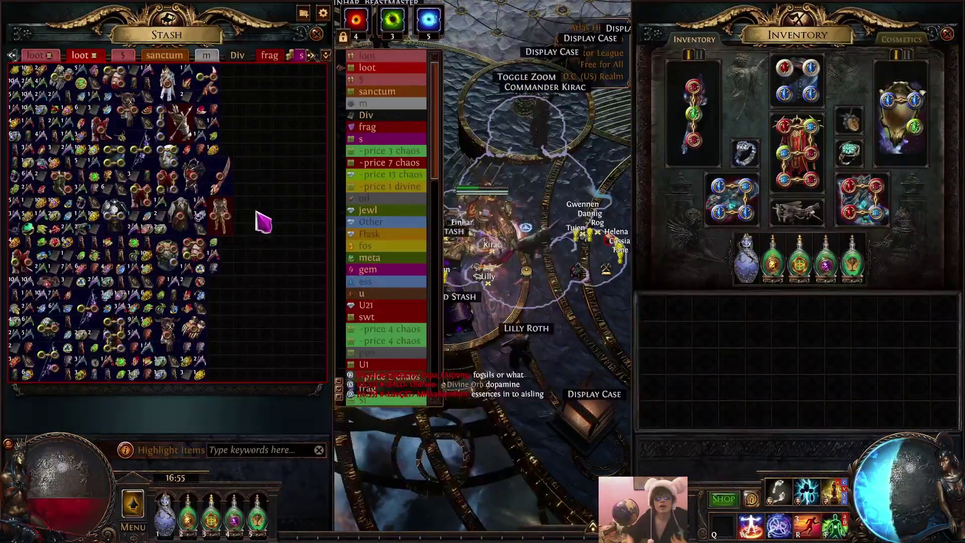
pyautogui.moveTo(219, 216)
pyautogui.click(103, 92)
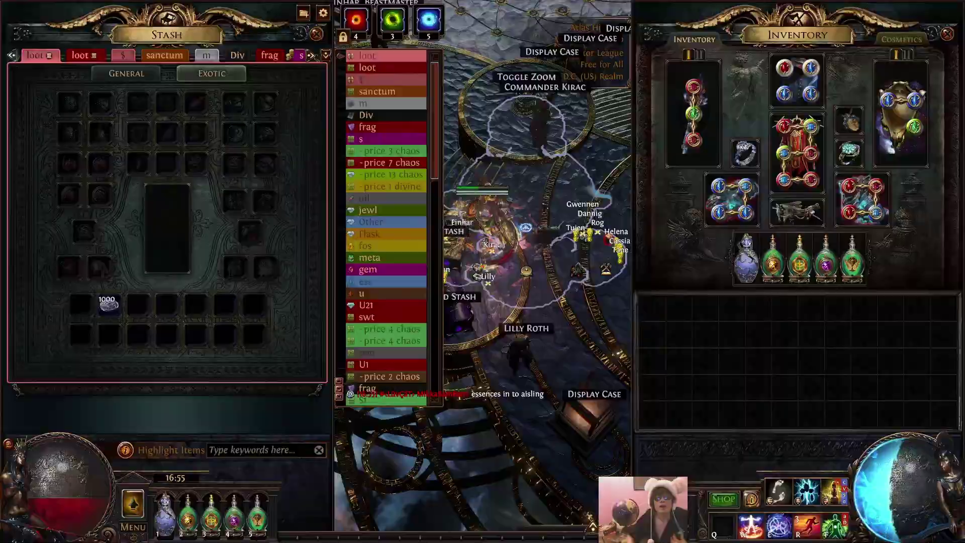
# Enter the formula =1006/275 in C3, giving 3.658181818
pyautogui.hotkey('alt', 'Tab')
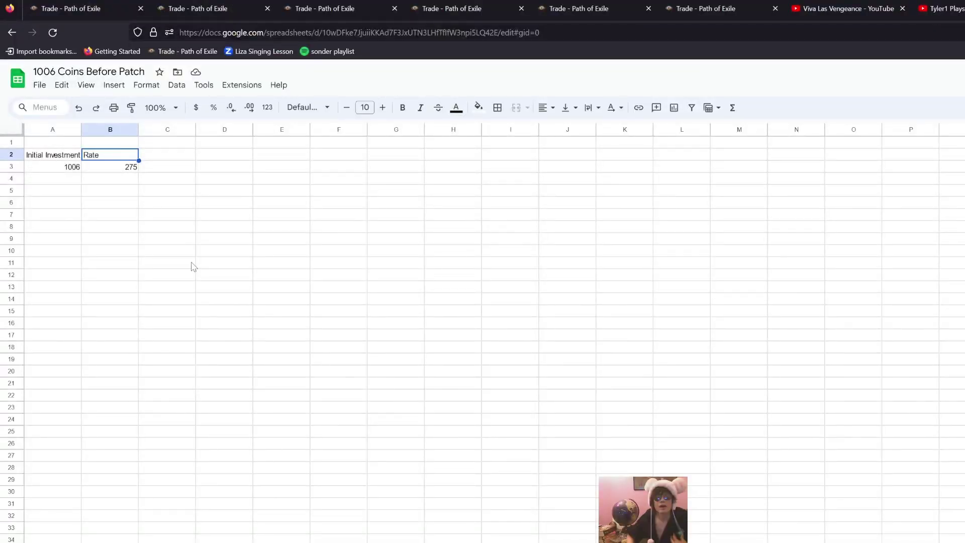
pyautogui.click(167, 239)
pyautogui.click(65, 168)
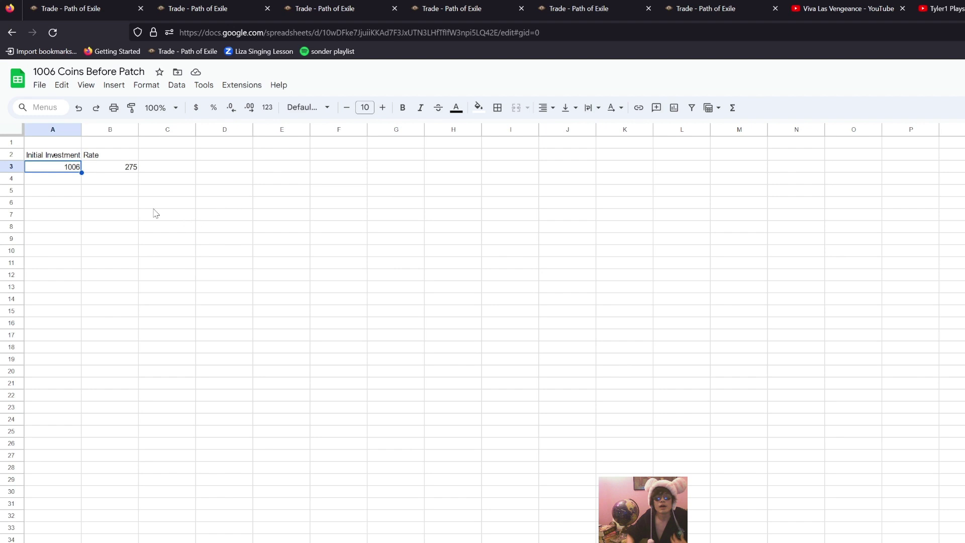
pyautogui.click(129, 168)
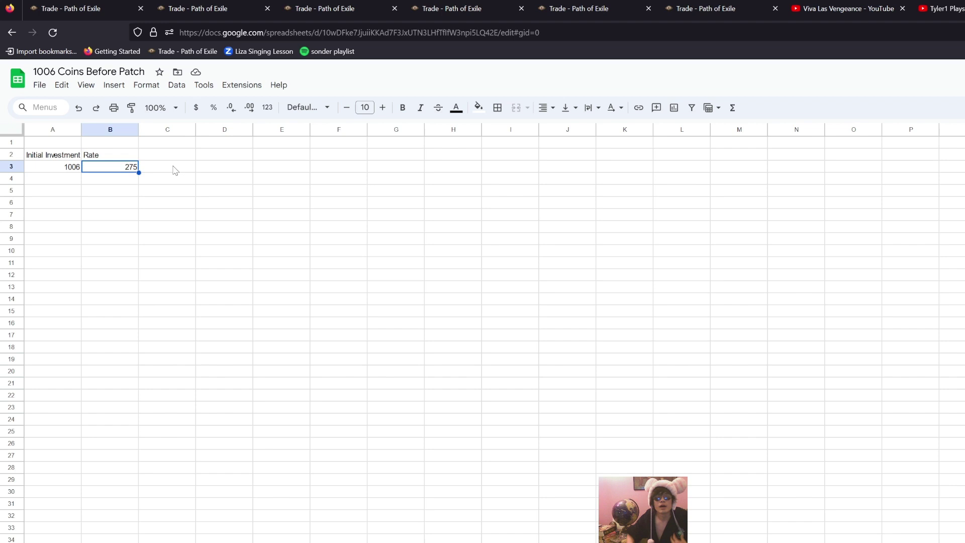
pyautogui.click(173, 170)
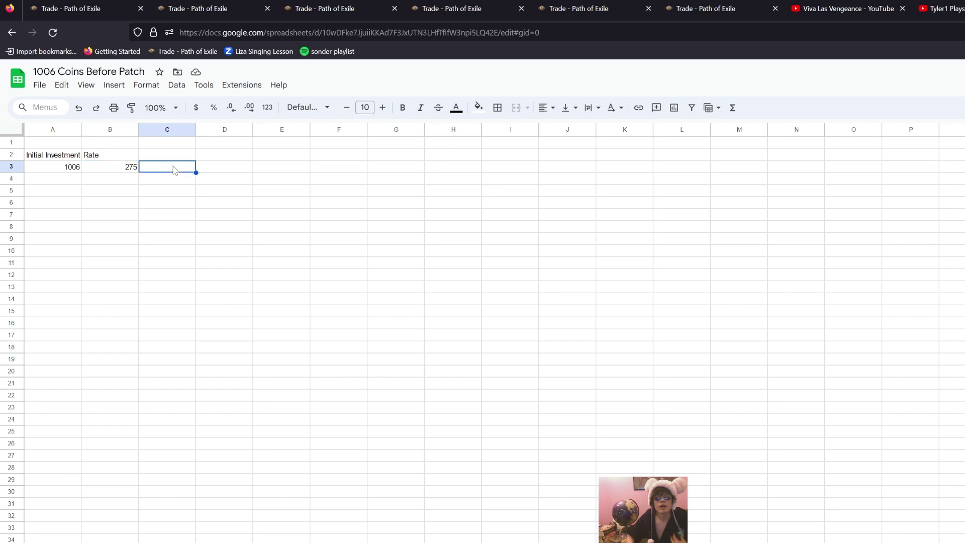
pyautogui.write('1006/275')
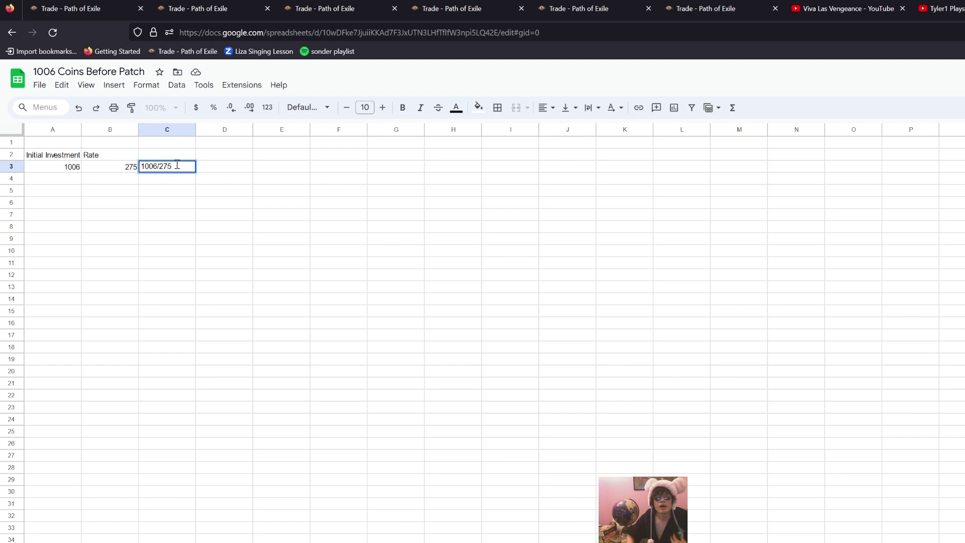
pyautogui.press('Return')
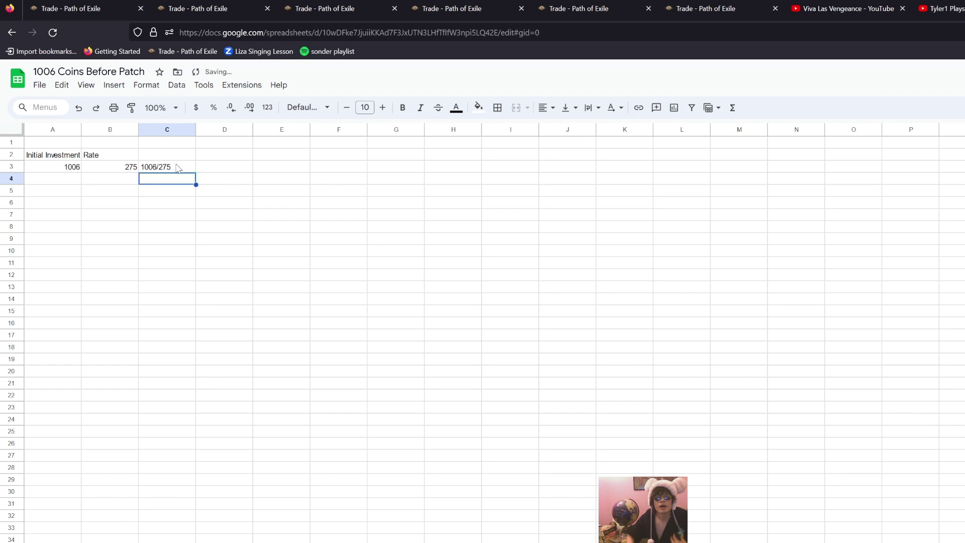
pyautogui.doubleClick(178, 167)
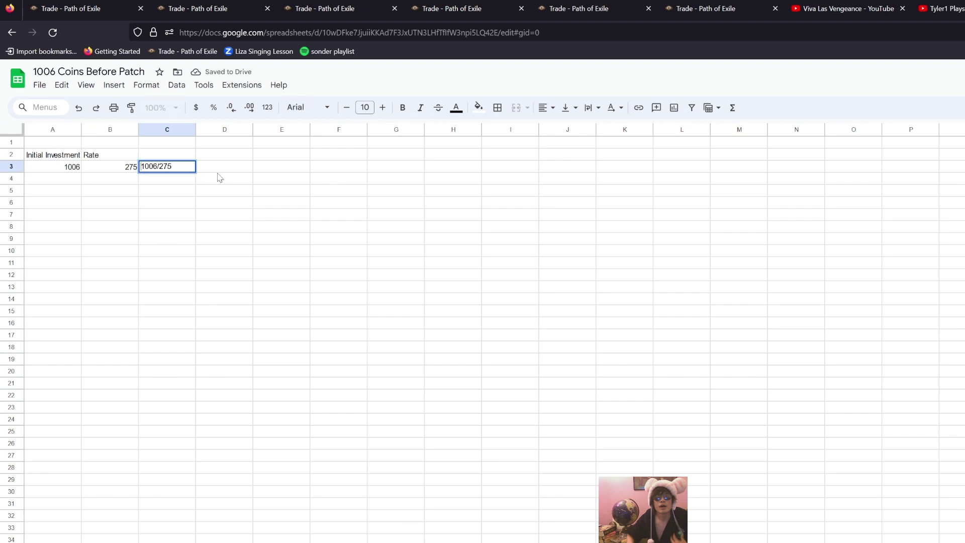
pyautogui.write('=')
pyautogui.press('Return')
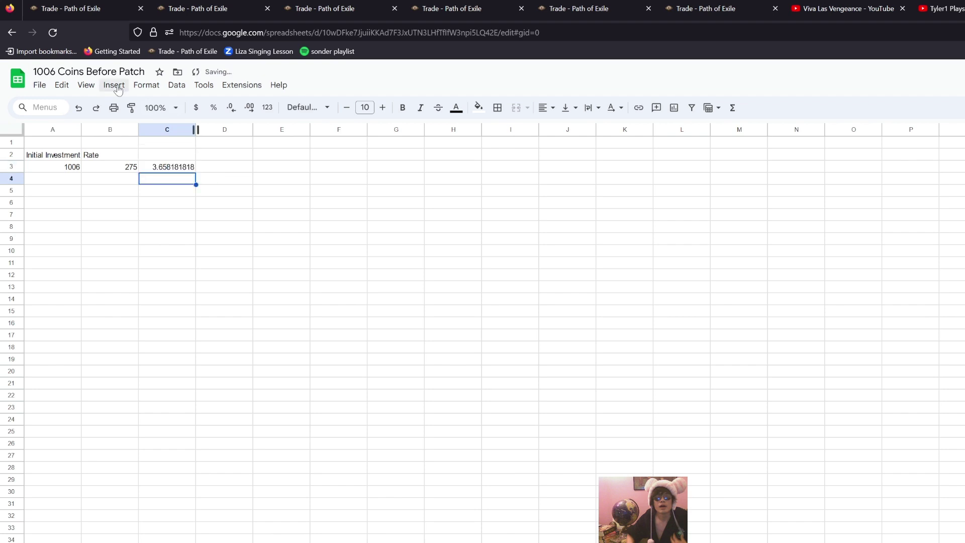
# Label C2 'Total Divines' and check the 347 total divine value on the stash valuation page
pyautogui.click(162, 156)
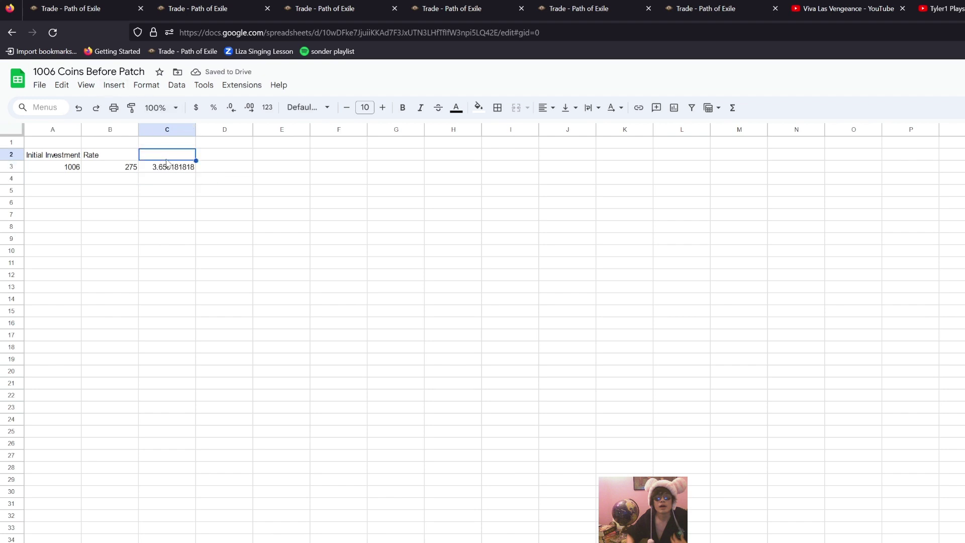
pyautogui.write('Total Divines')
pyautogui.press('Return')
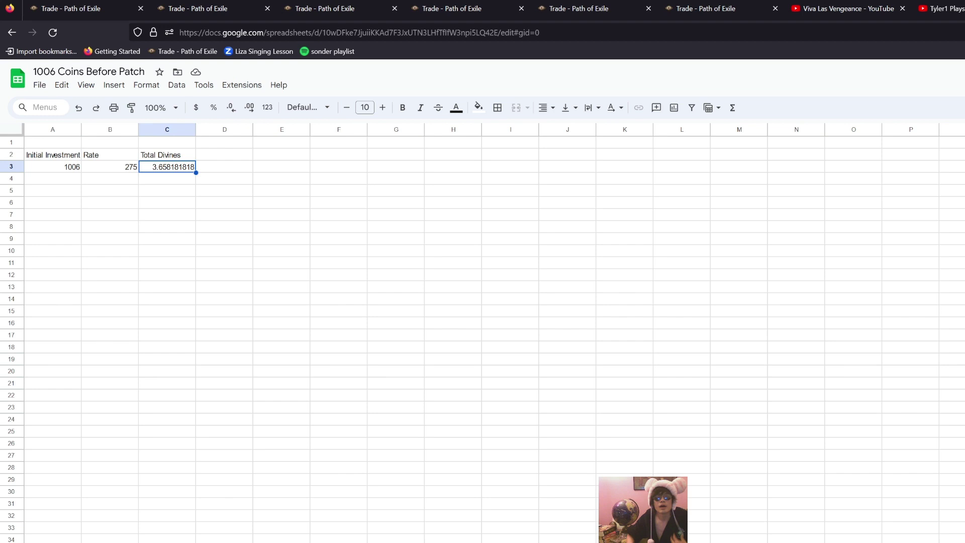
pyautogui.hotkey('ctrl', 'Tab')
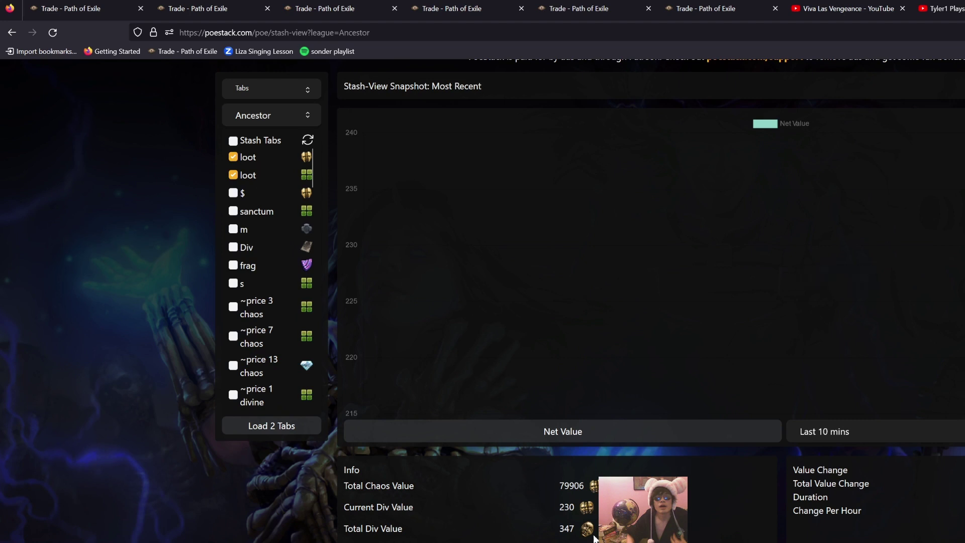
pyautogui.moveTo(559, 530); pyautogui.dragTo(588, 534)
# Add a Revenue label in A6, a Total Divines heading in B5, and revenue 347 in B6
pyautogui.hotkey('ctrl', 'Tab')
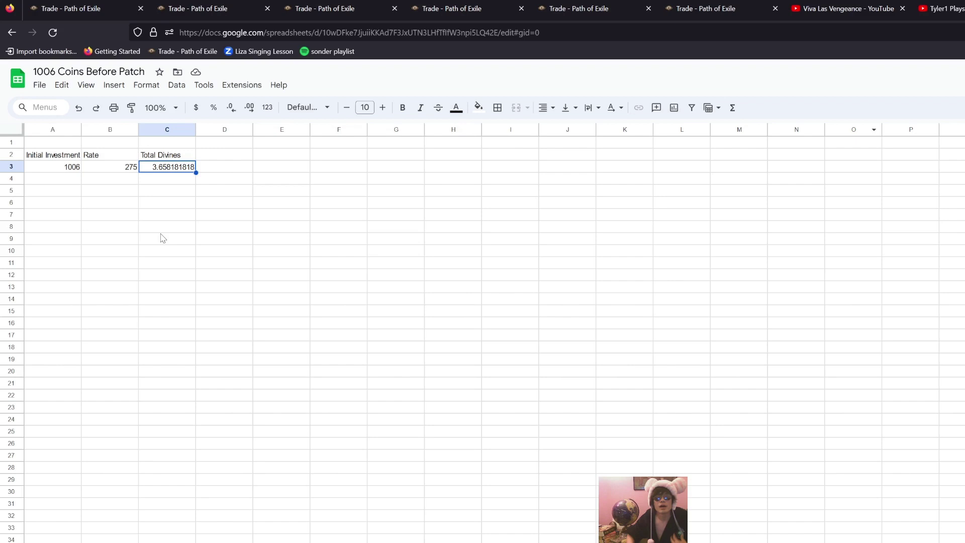
pyautogui.click(52, 206)
pyautogui.write('Re')
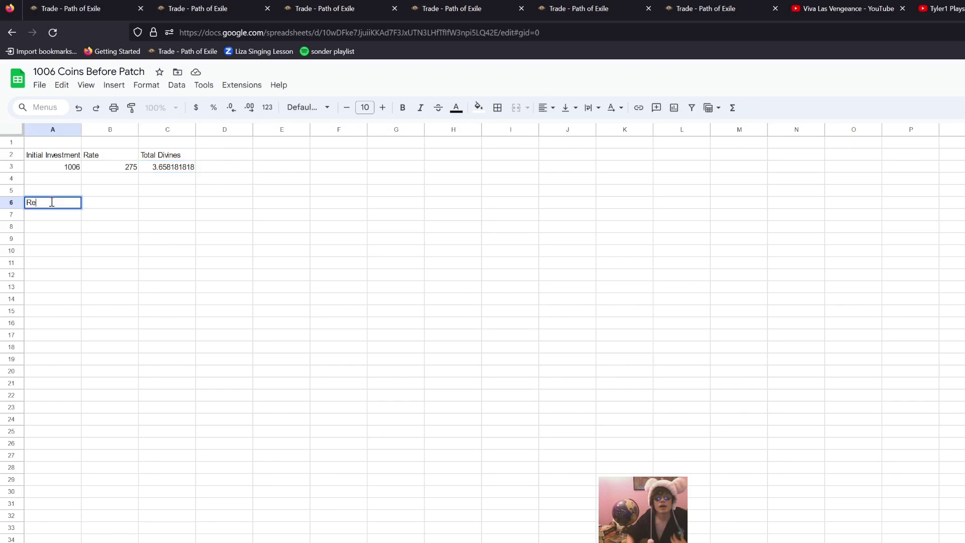
pyautogui.write('venue')
pyautogui.press('Return')
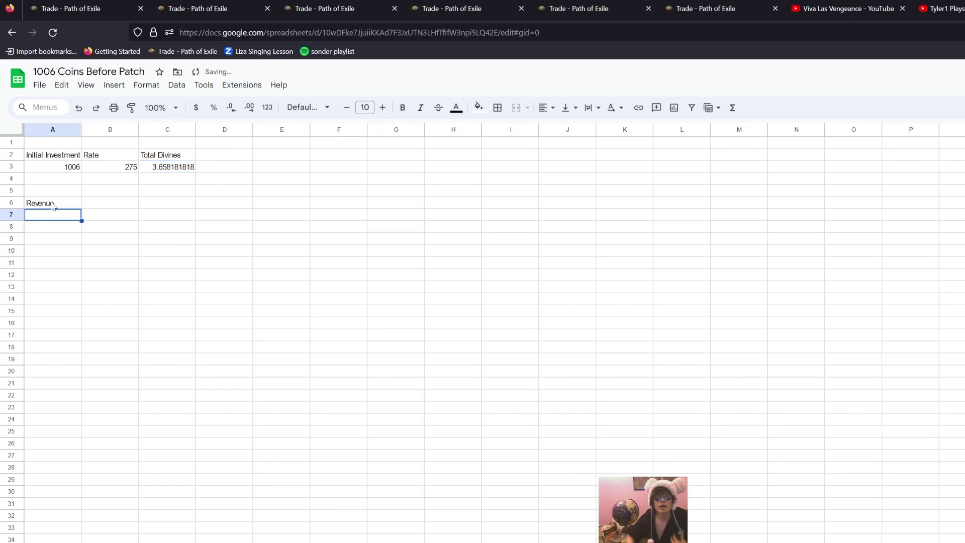
pyautogui.press('Right')
pyautogui.press('Up')
pyautogui.press('Up')
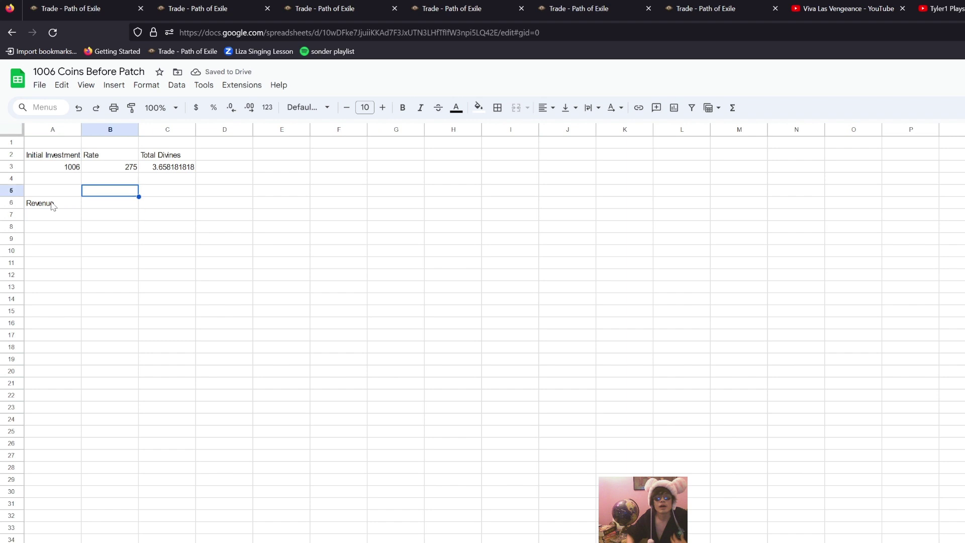
pyautogui.write('Total Divine')
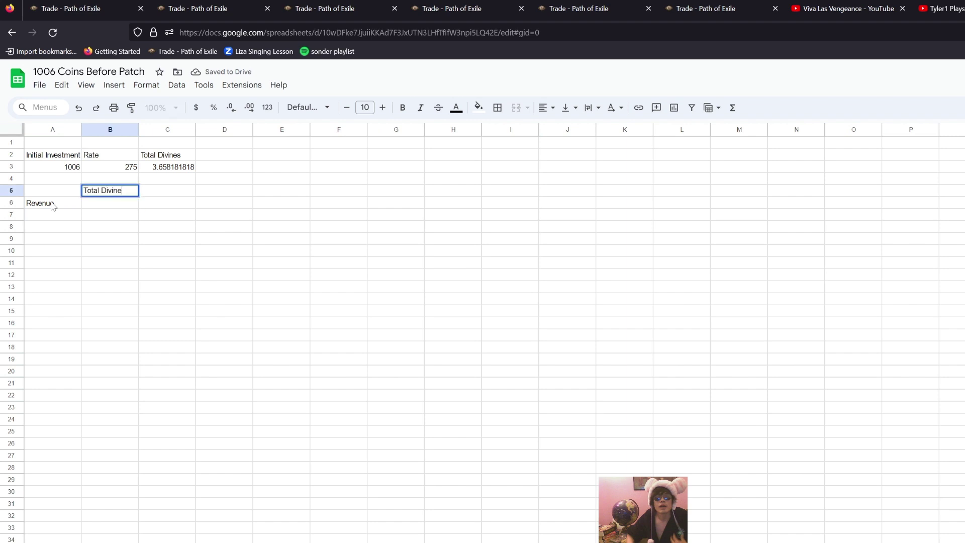
pyautogui.write('s')
pyautogui.press('Return')
pyautogui.write('34')
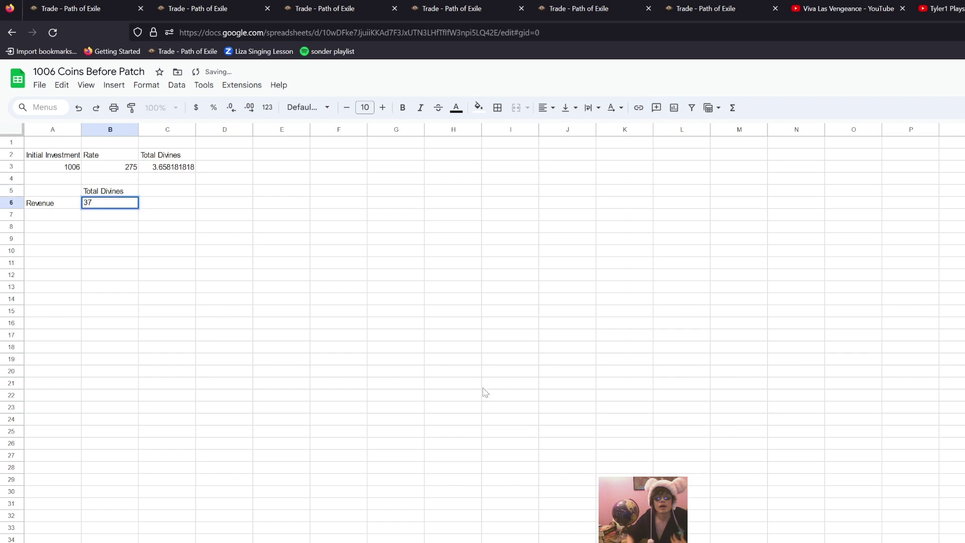
pyautogui.click(943, 8)
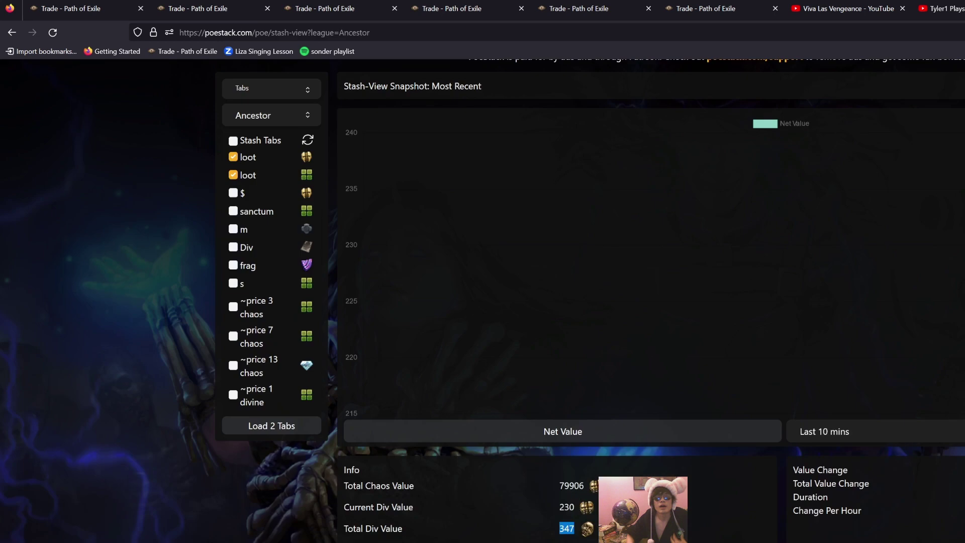
pyautogui.hotkey('ctrl', 'Tab')
pyautogui.write('3')
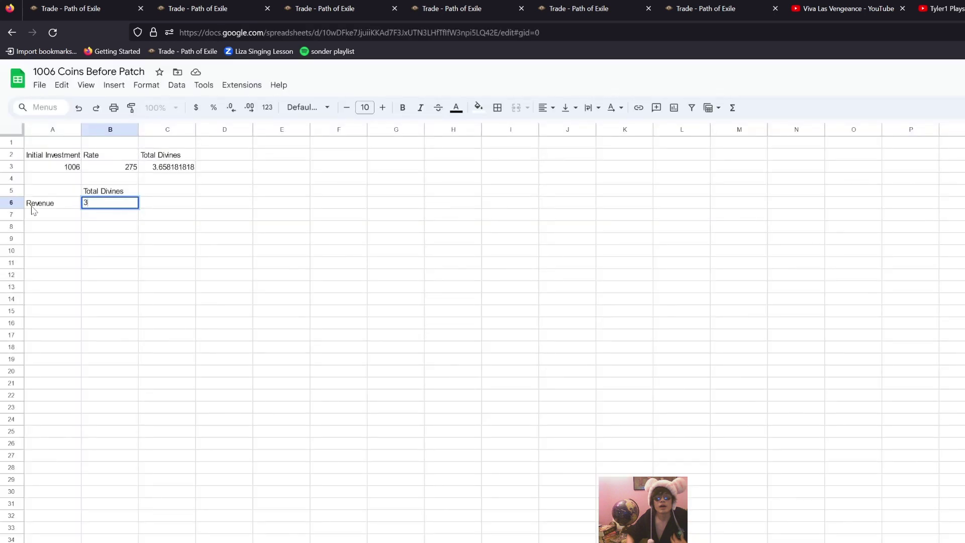
pyautogui.press('Return')
# Label A9 'Net Profit', head B8 'Total Divines', and compute B6 minus C3 in B9 (343.3418182)
pyautogui.press('Left')
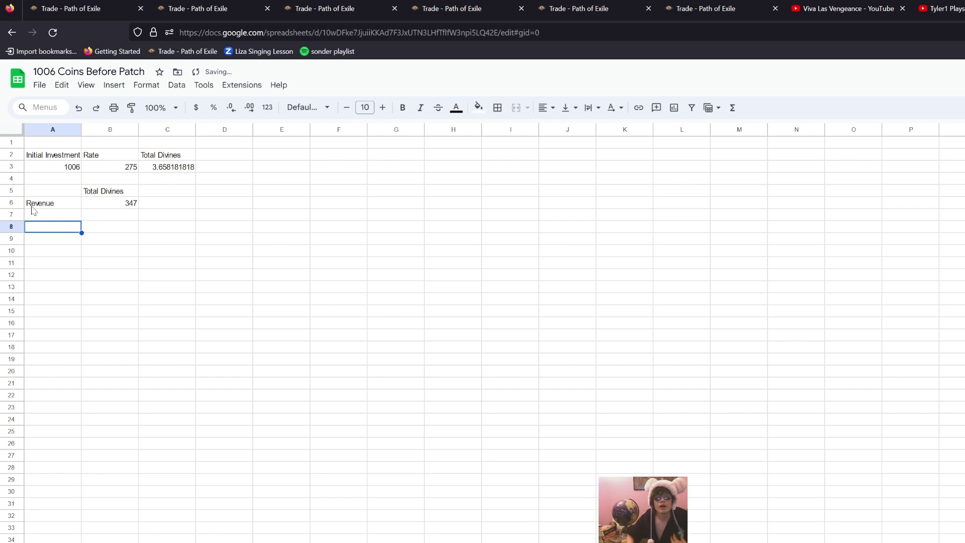
pyautogui.press('Down')
pyautogui.press('Down')
pyautogui.write('Net')
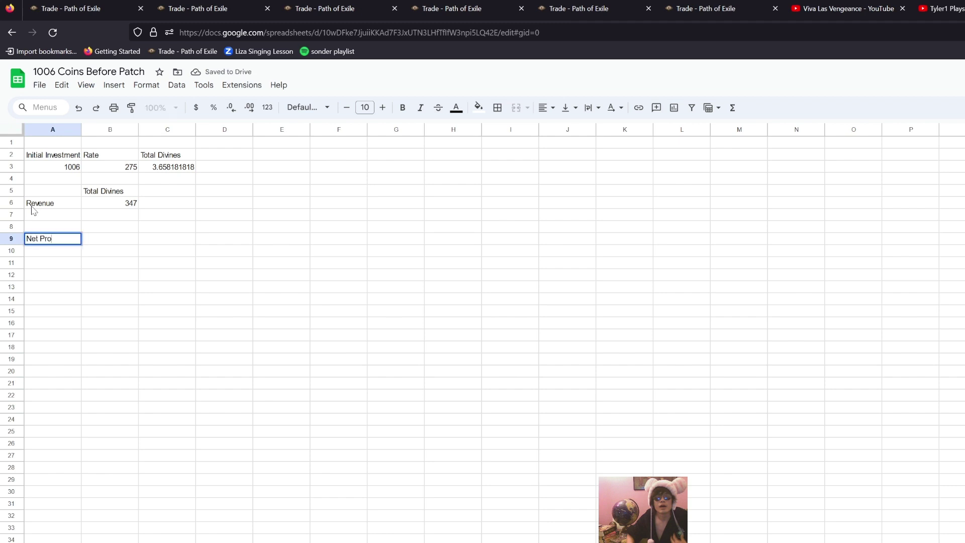
pyautogui.press('Tab')
pyautogui.press('Up')
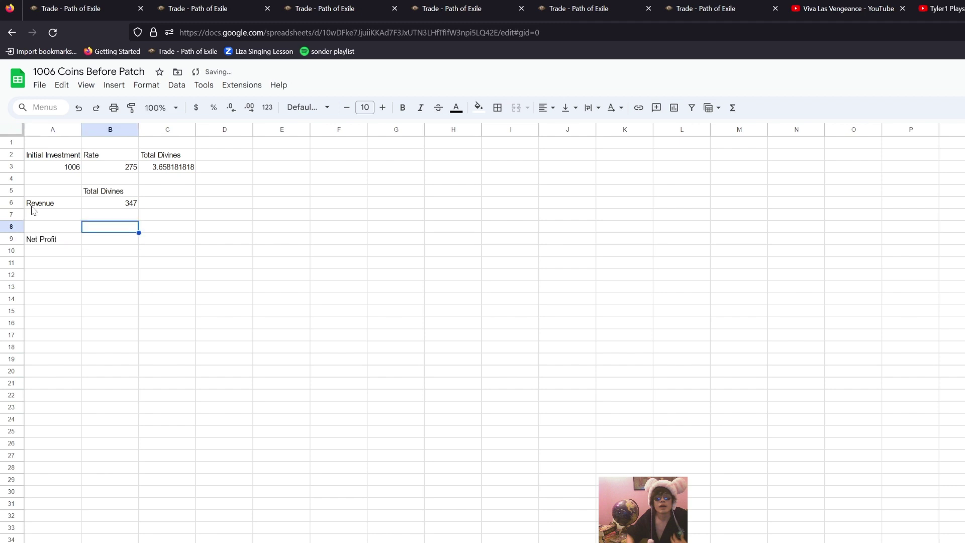
pyautogui.write('Total Divines')
pyautogui.press('Return')
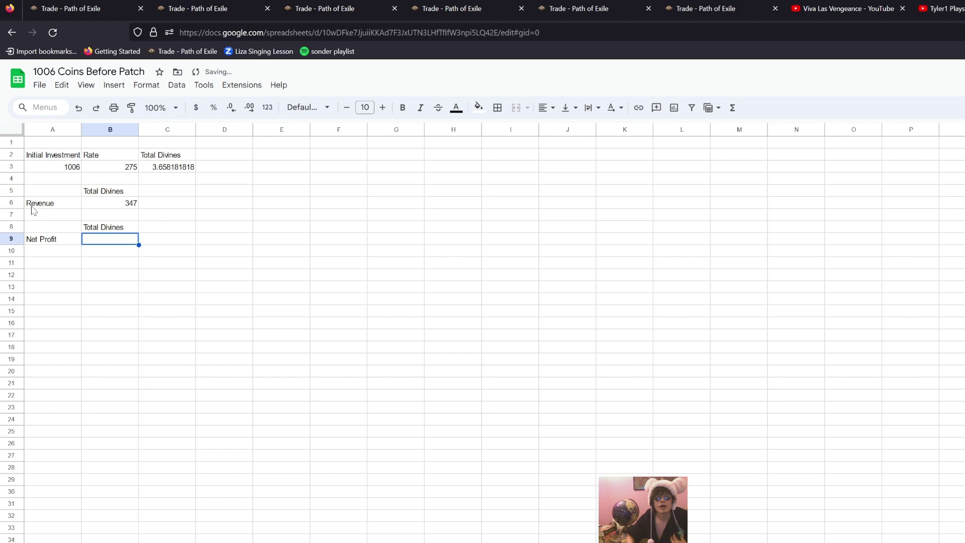
pyautogui.click(133, 206)
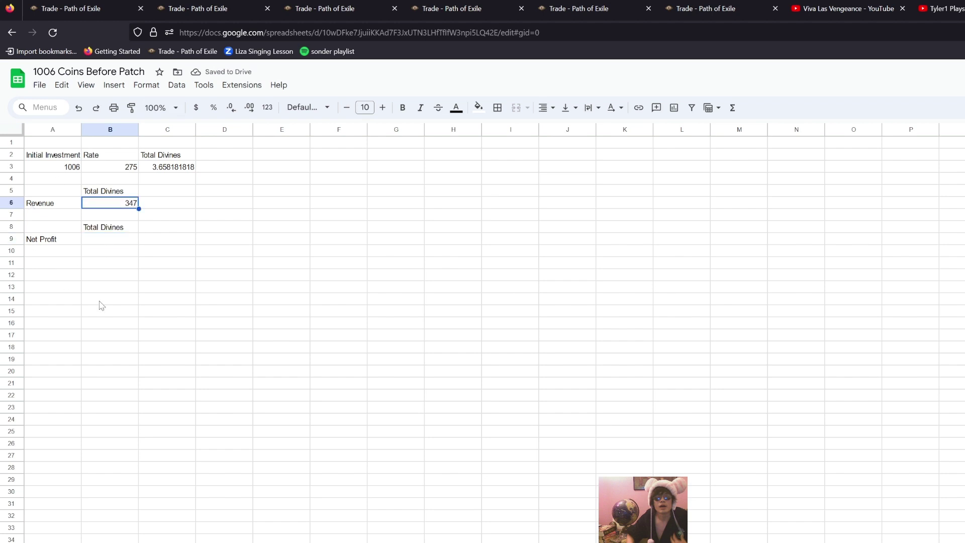
pyautogui.click(113, 239)
pyautogui.write('=')
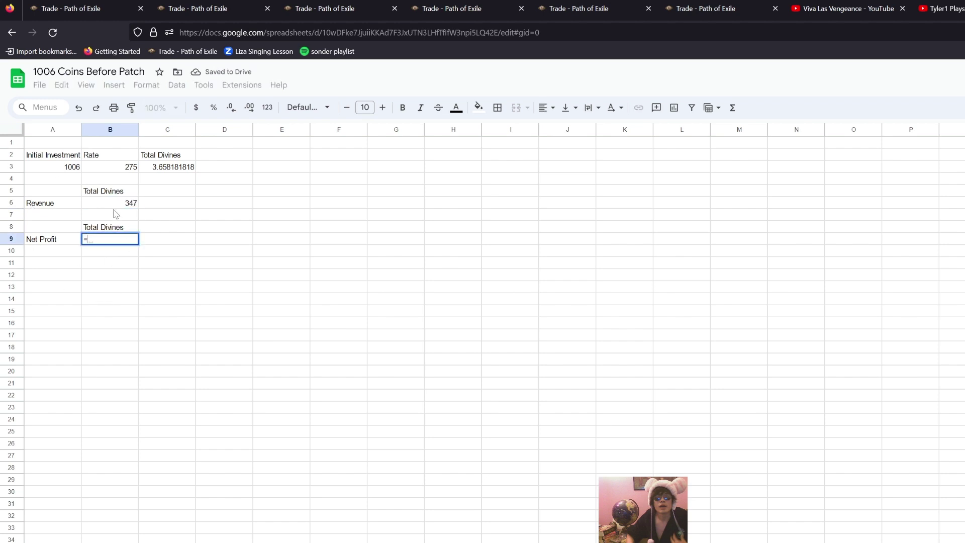
pyautogui.click(117, 206)
pyautogui.write('-')
pyautogui.click(167, 167)
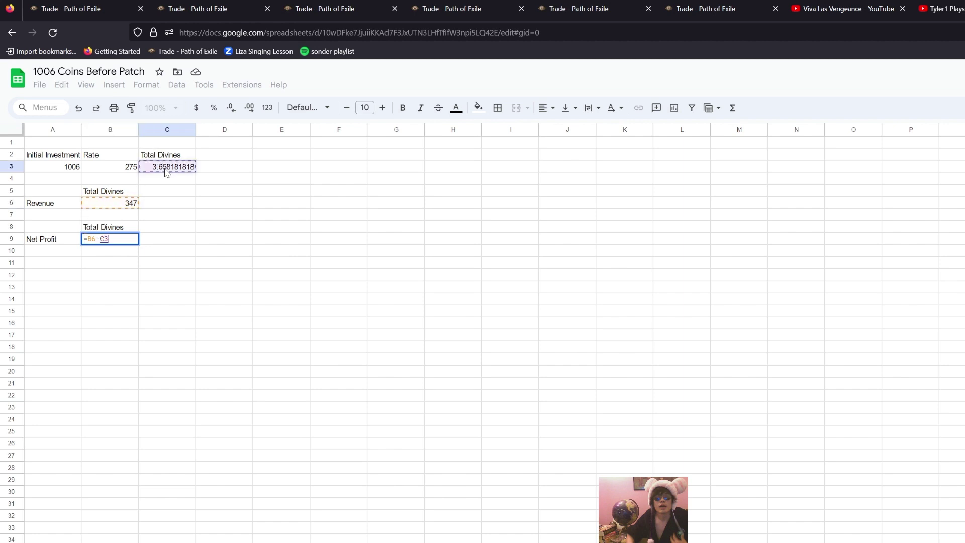
pyautogui.press('Return')
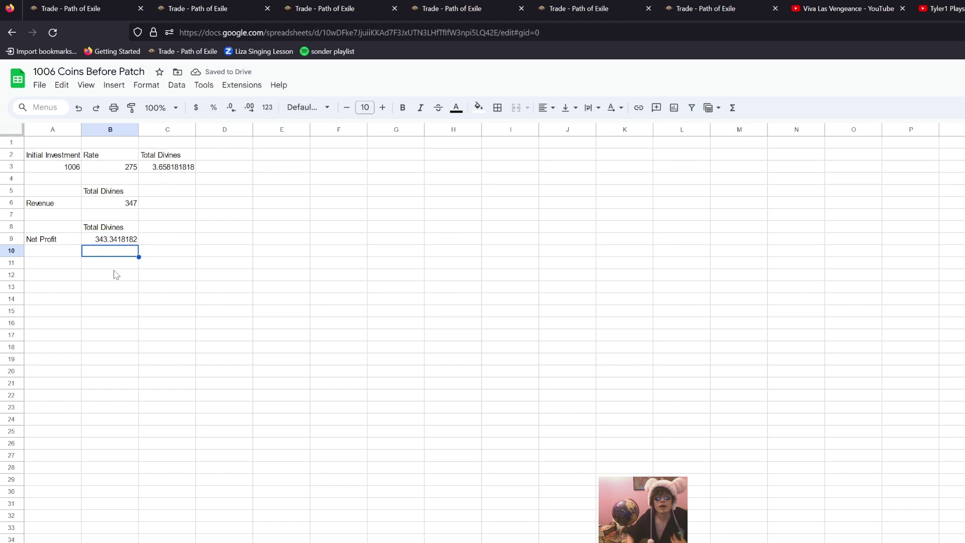
pyautogui.click(43, 279)
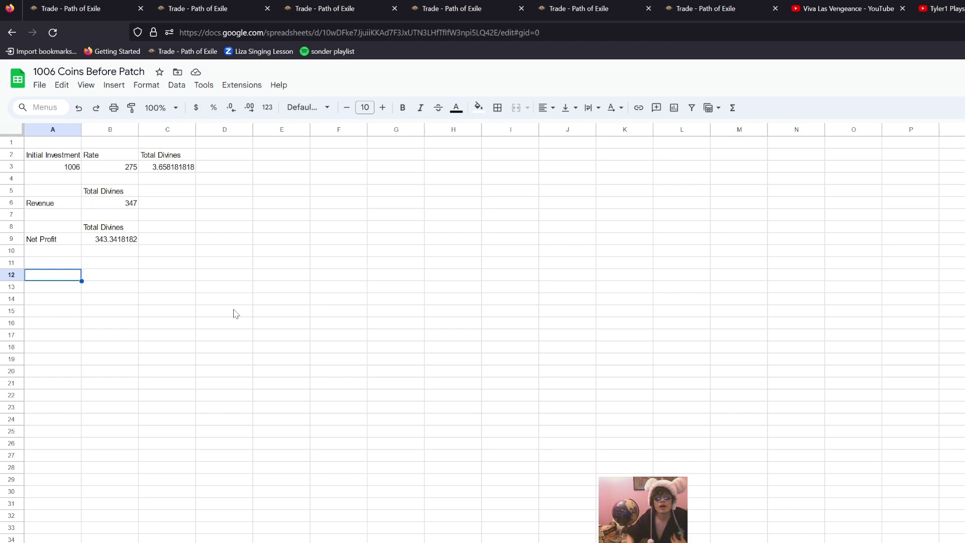
pyautogui.write('=1006')
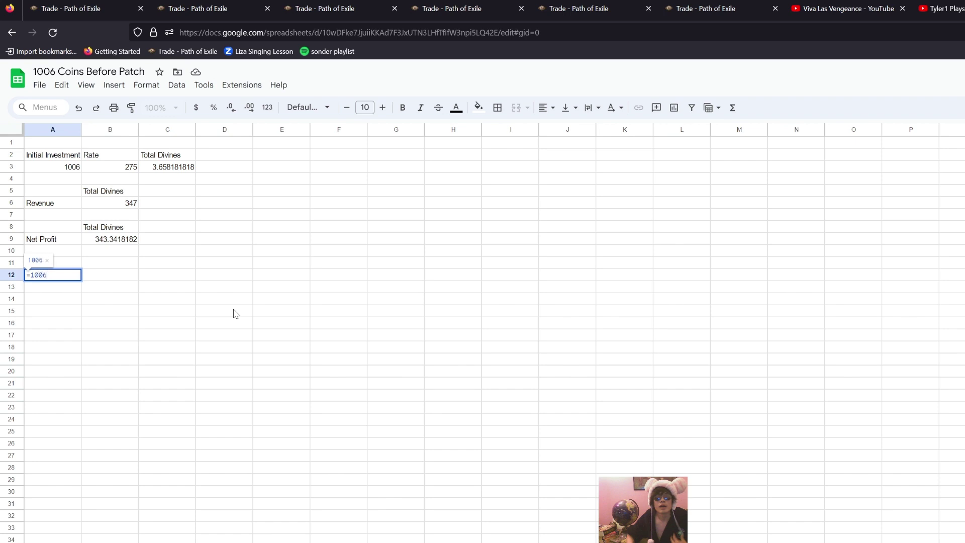
pyautogui.write('/7')
# Enter =1006/7 (143.7142857) in A12 and label A11 'Tournaments'
pyautogui.press('Return')
pyautogui.press('Up')
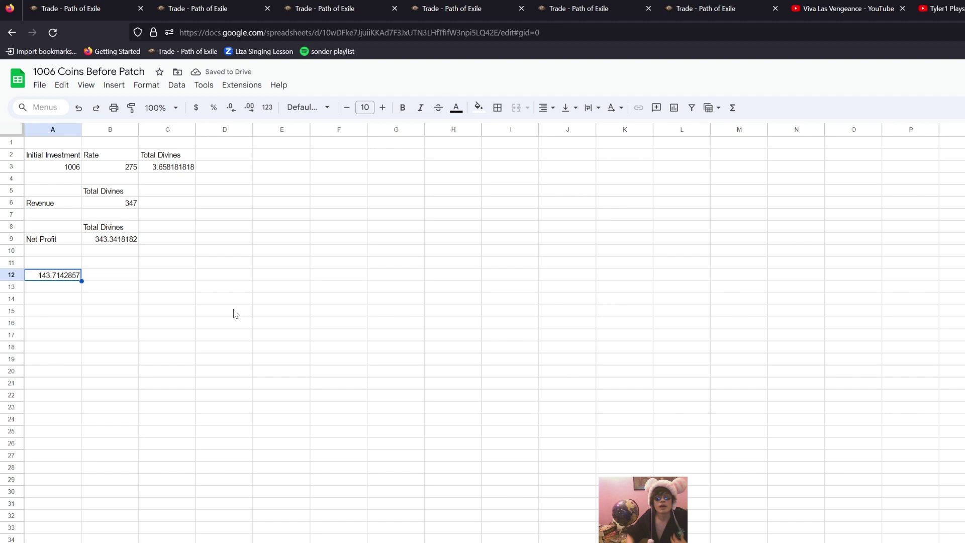
pyautogui.press('Right')
pyautogui.press('Left')
pyautogui.press('Up')
pyautogui.write('To')
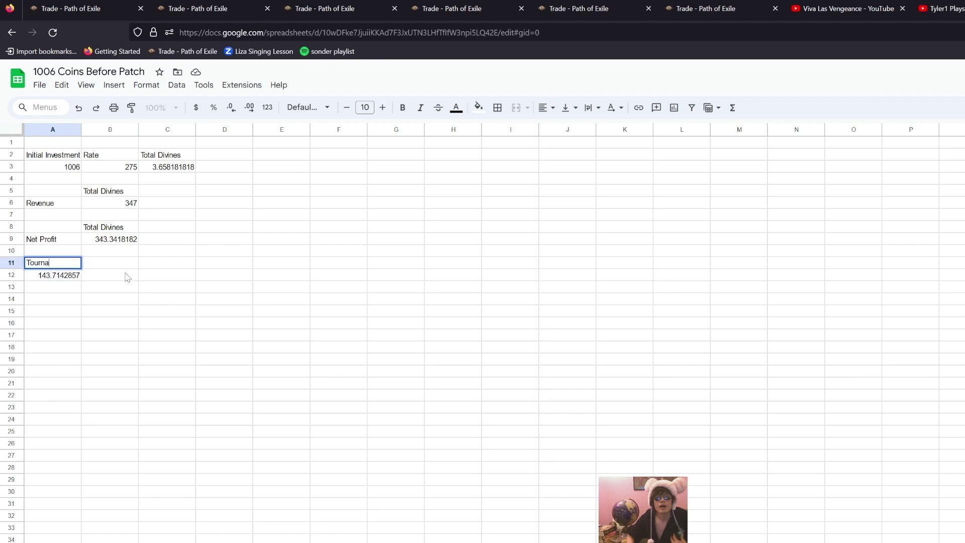
pyautogui.press('Return')
# Add a Count heading in B11 and move the count value into B12 beneath it
pyautogui.click(127, 277)
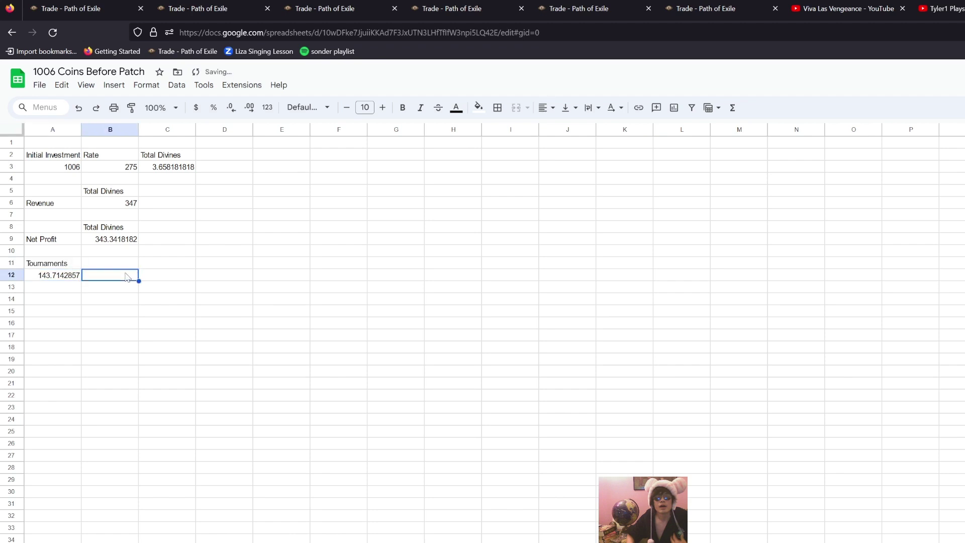
pyautogui.press('Up')
pyautogui.write('Count')
pyautogui.press('Return')
pyautogui.hotkey('ctrl', 'c')
pyautogui.click(48, 284)
pyautogui.moveTo(81, 281); pyautogui.dragTo(113, 279)
pyautogui.click(218, 289)
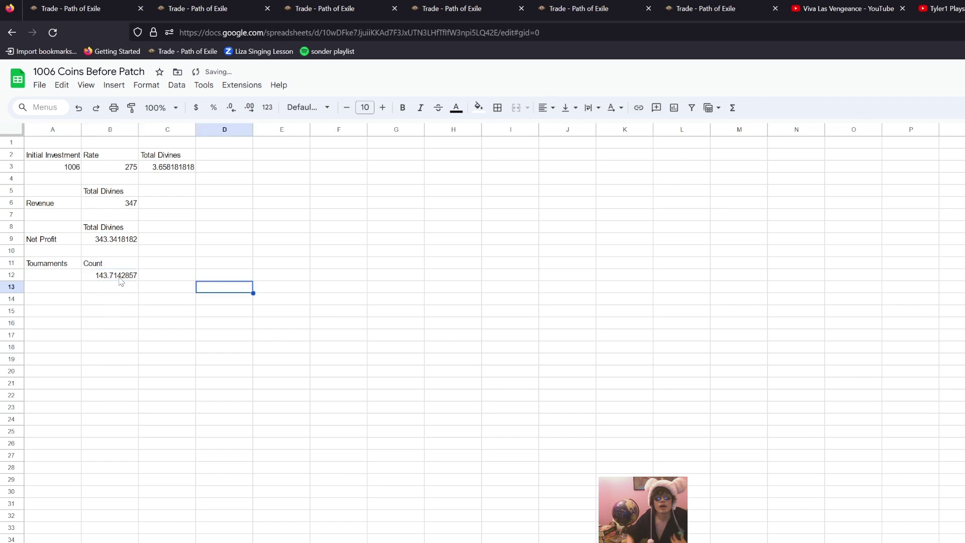
pyautogui.doubleClick(120, 262)
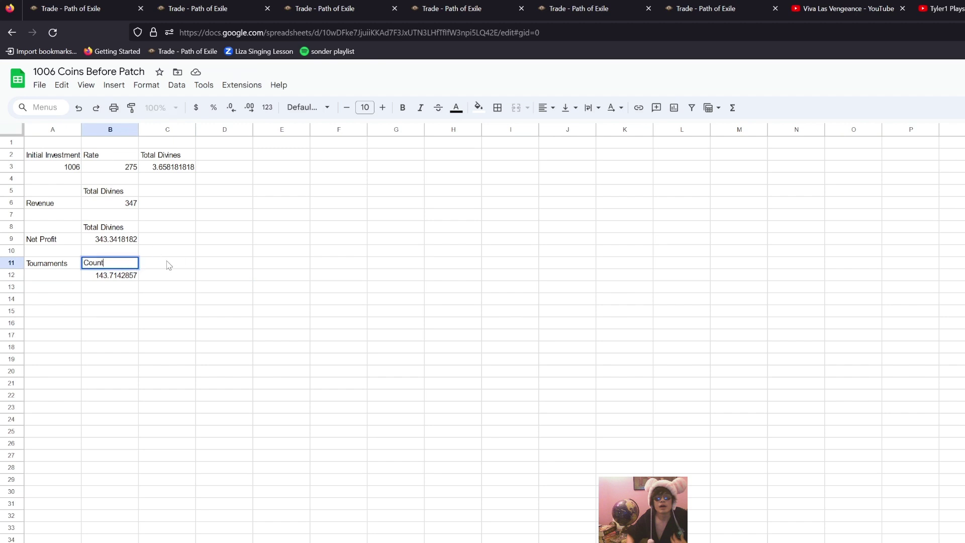
pyautogui.click(112, 280)
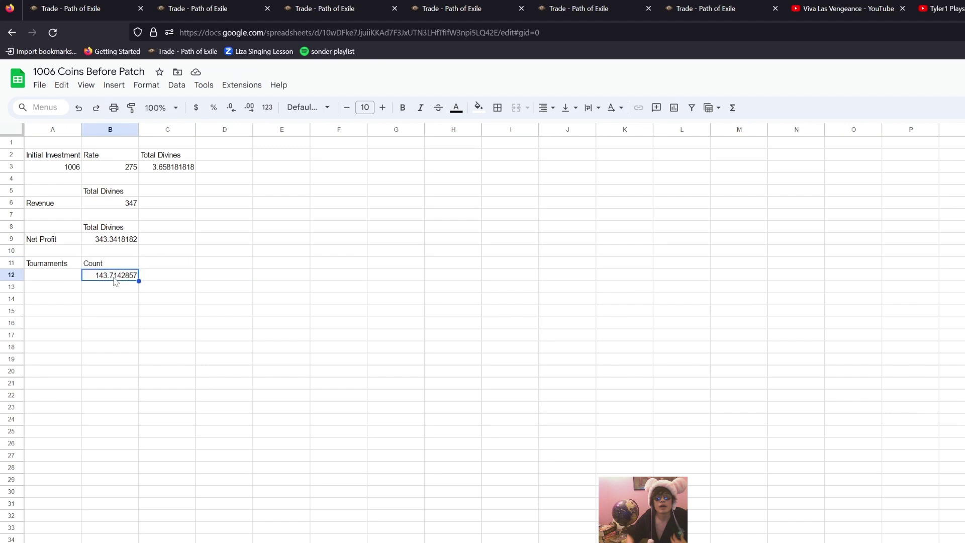
# Add a 'Time per Count' heading in C11 with 15 in C12
pyautogui.click(173, 267)
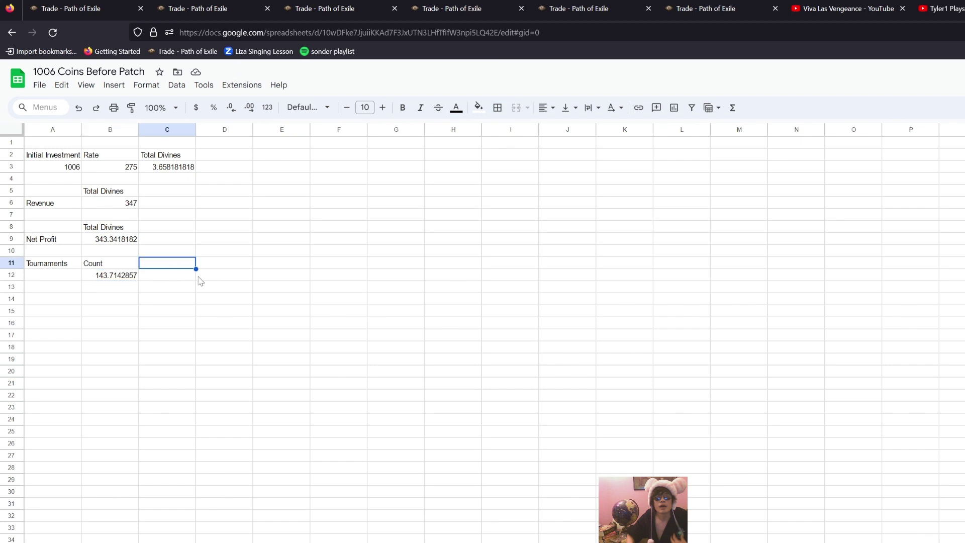
pyautogui.write('Time per Count')
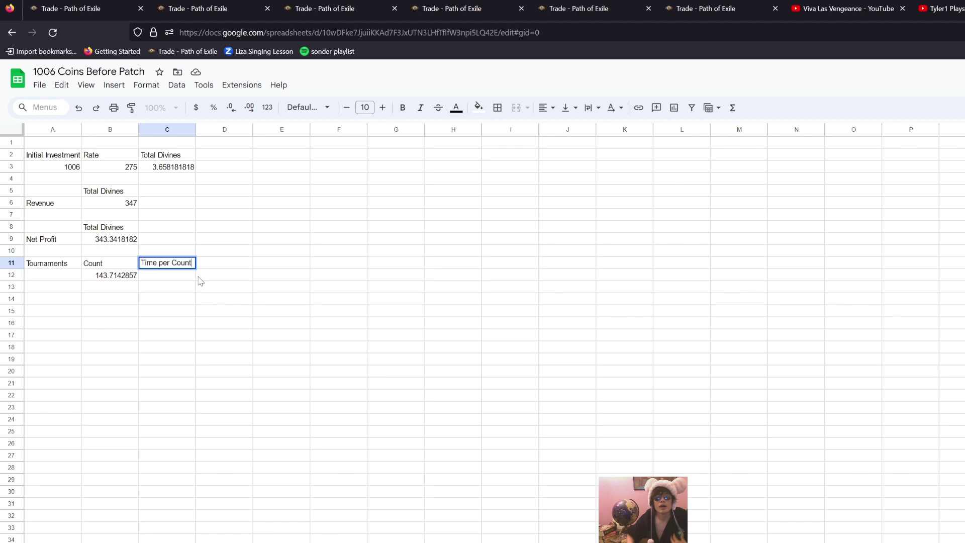
pyautogui.press('Return')
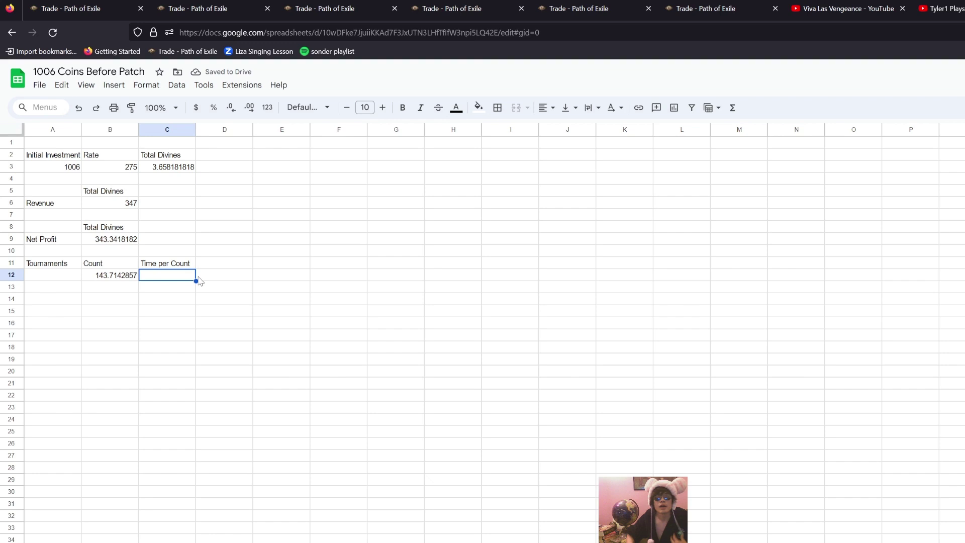
pyautogui.write('15')
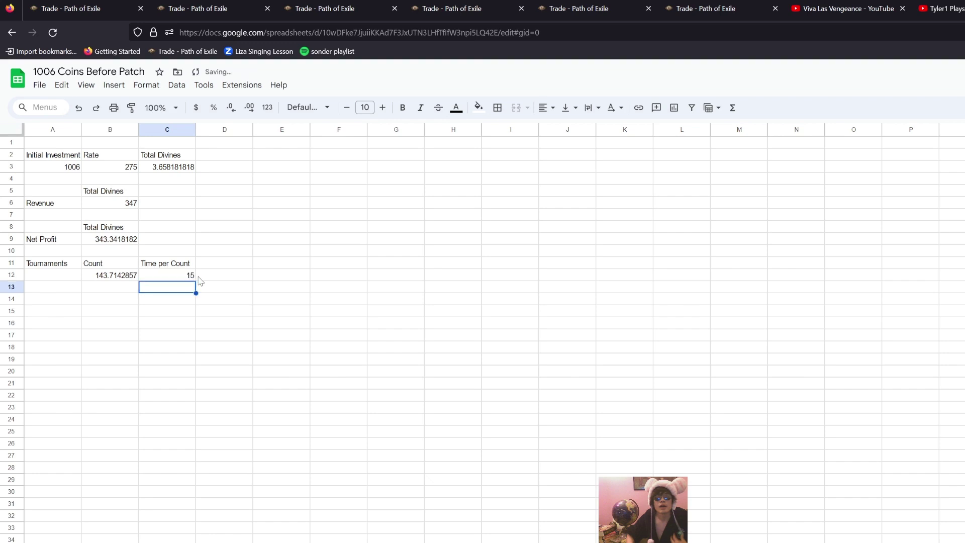
pyautogui.press('Tab')
# Add a Total Minutes heading in D11 and compute =B12*C12 in D12 (2155.714286)
pyautogui.press('Up')
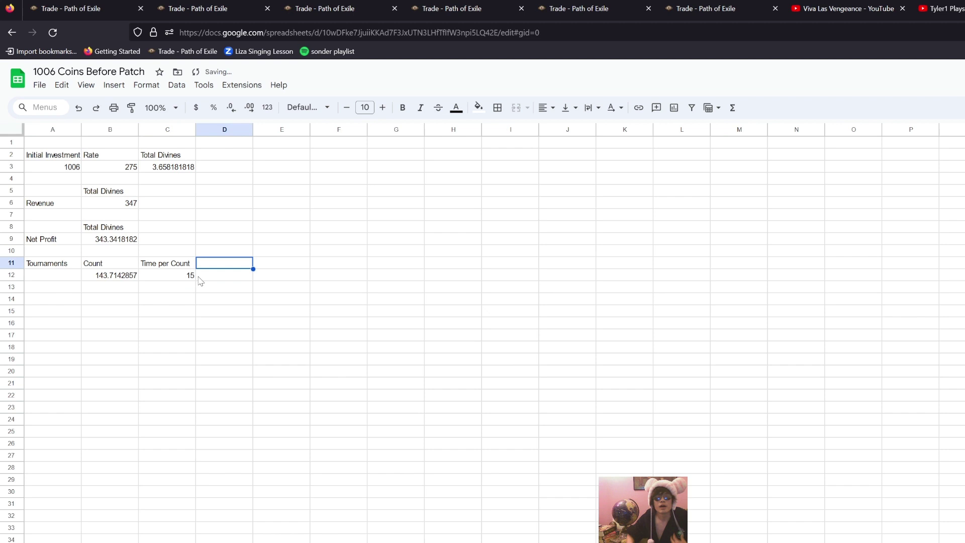
pyautogui.write('Total Minutes')
pyautogui.press('Return')
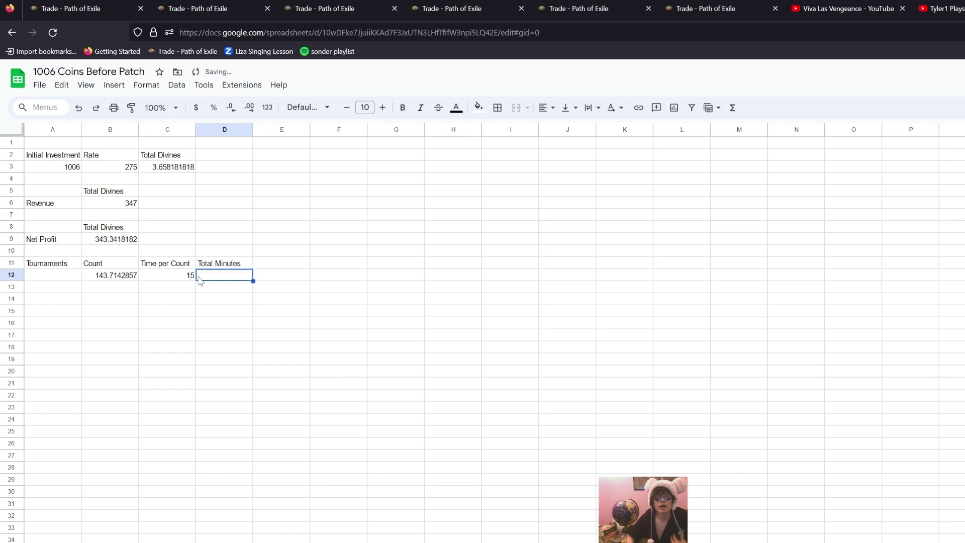
pyautogui.write('=')
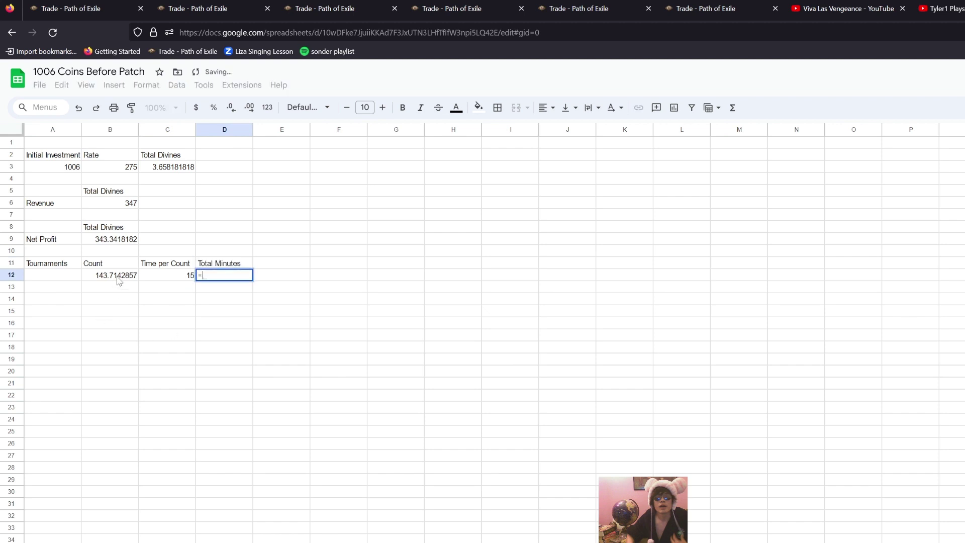
pyautogui.click(120, 281)
pyautogui.write('*')
pyautogui.click(167, 276)
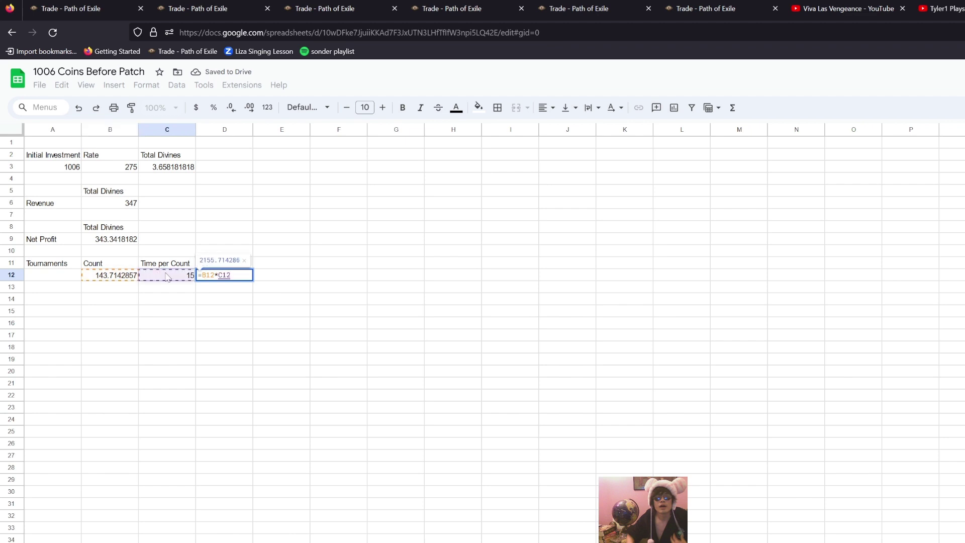
pyautogui.press('Return')
# Add a Total Hours heading in E11 and compute =D12/60 in E12 (35.92857143)
pyautogui.click(283, 264)
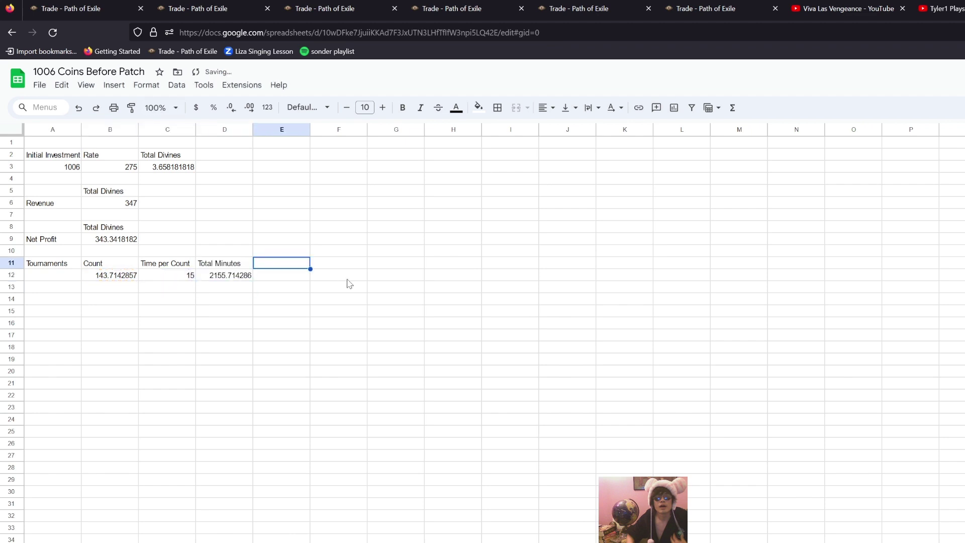
pyautogui.write('Total Hours')
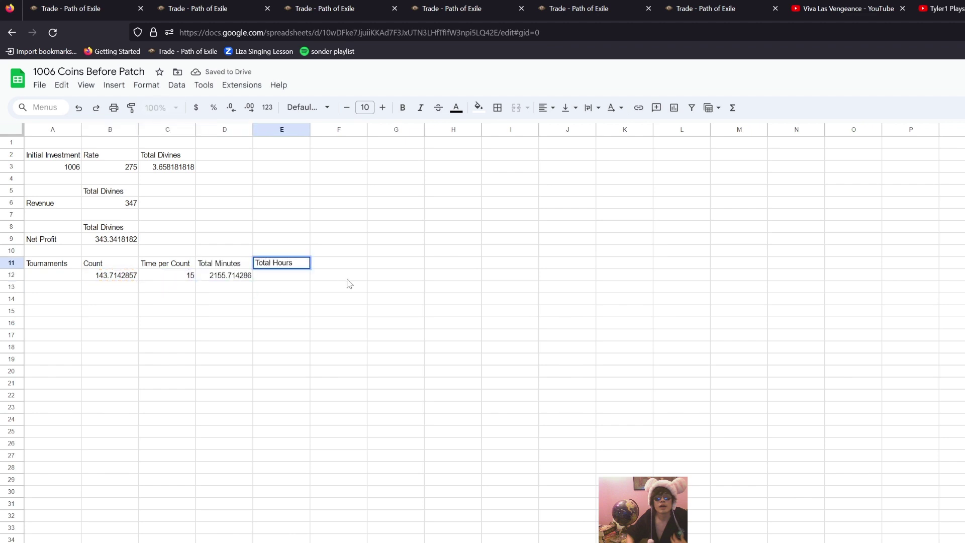
pyautogui.press('Return')
pyautogui.write('=')
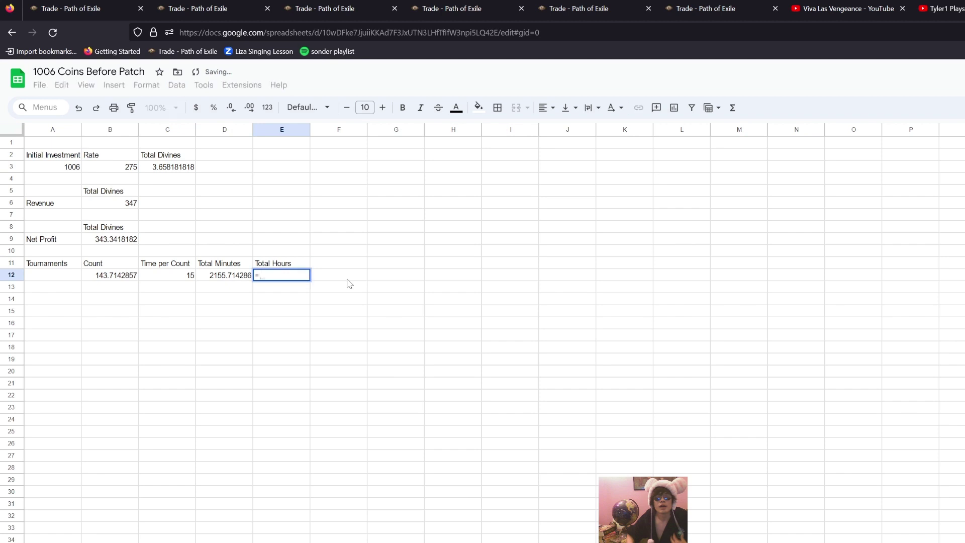
pyautogui.click(224, 276)
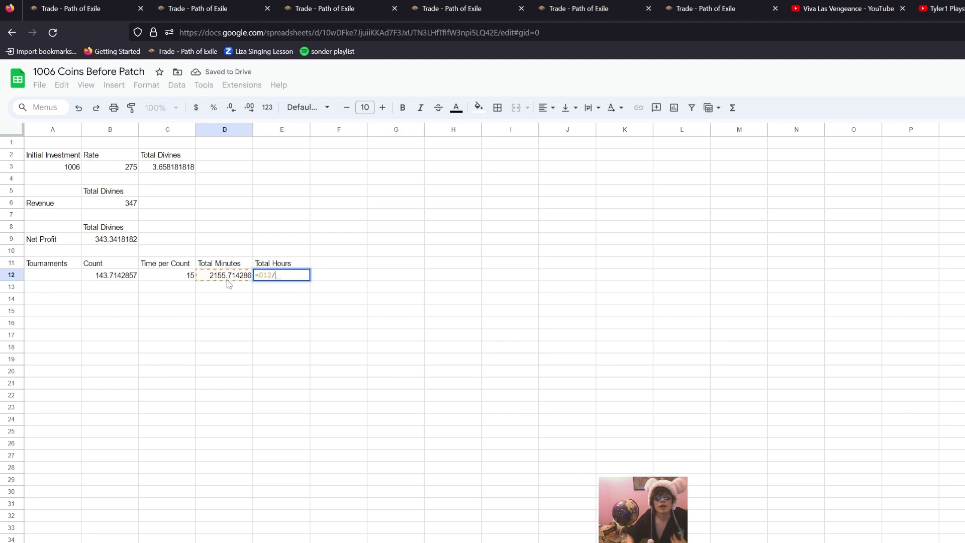
pyautogui.write('/60')
pyautogui.press('Return')
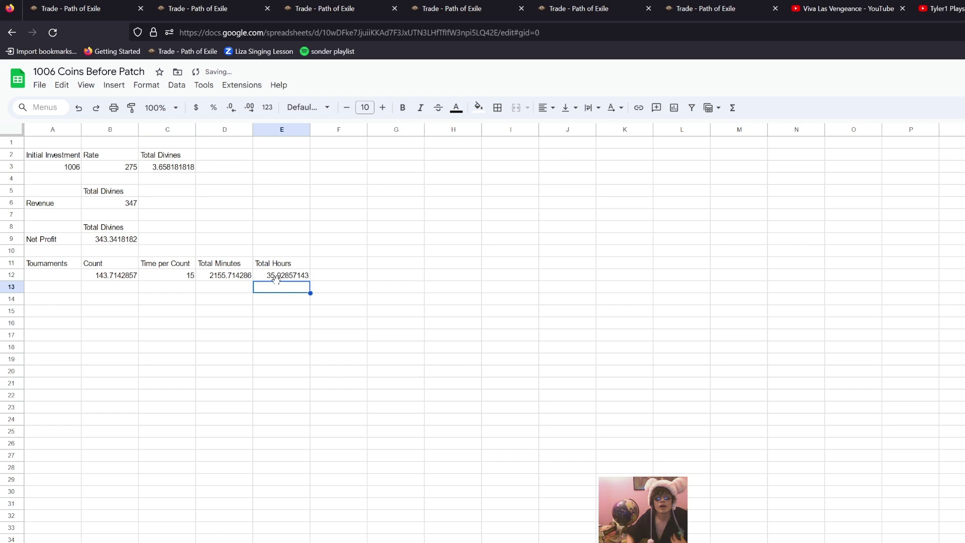
pyautogui.press('Up')
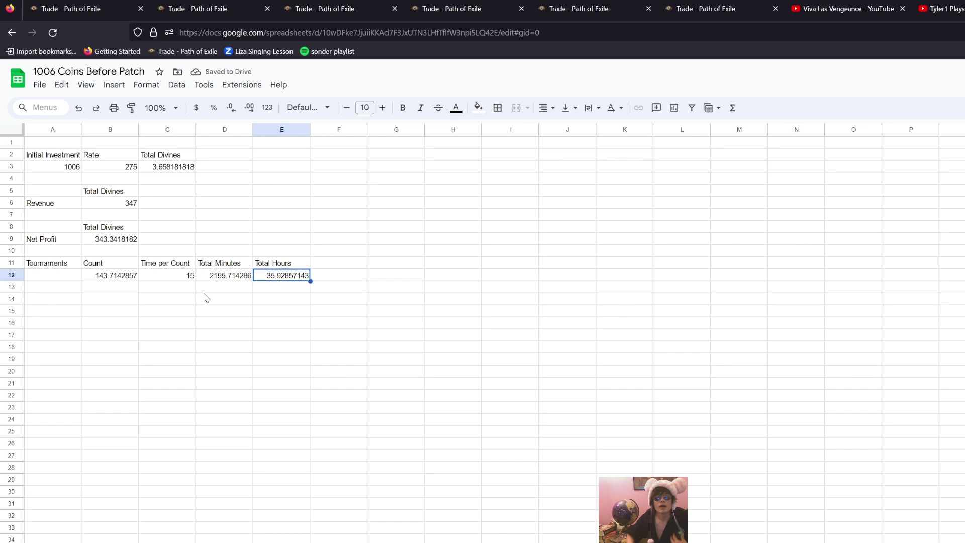
# Label A15 'Hourly Profit' and add a 'Divines per Hour' heading in B14
pyautogui.click(98, 241)
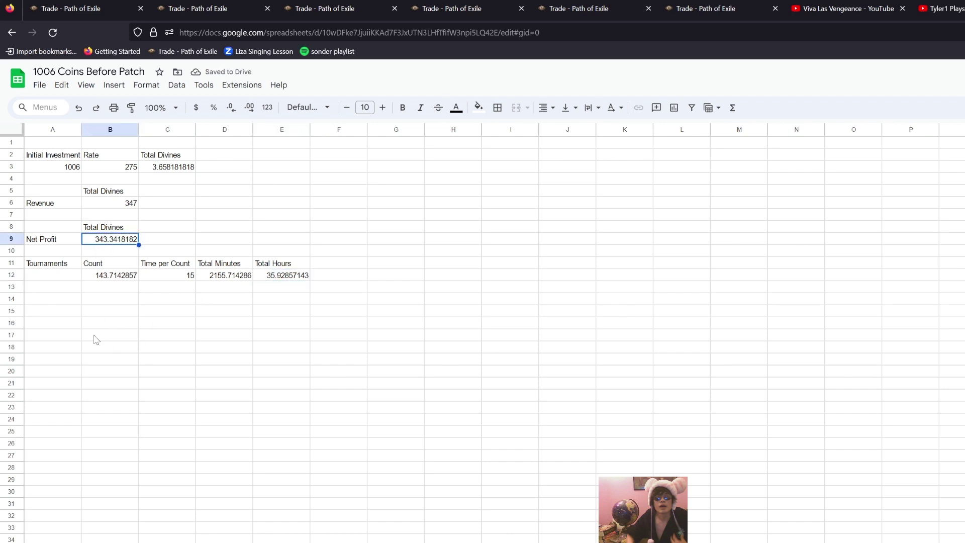
pyautogui.click(39, 313)
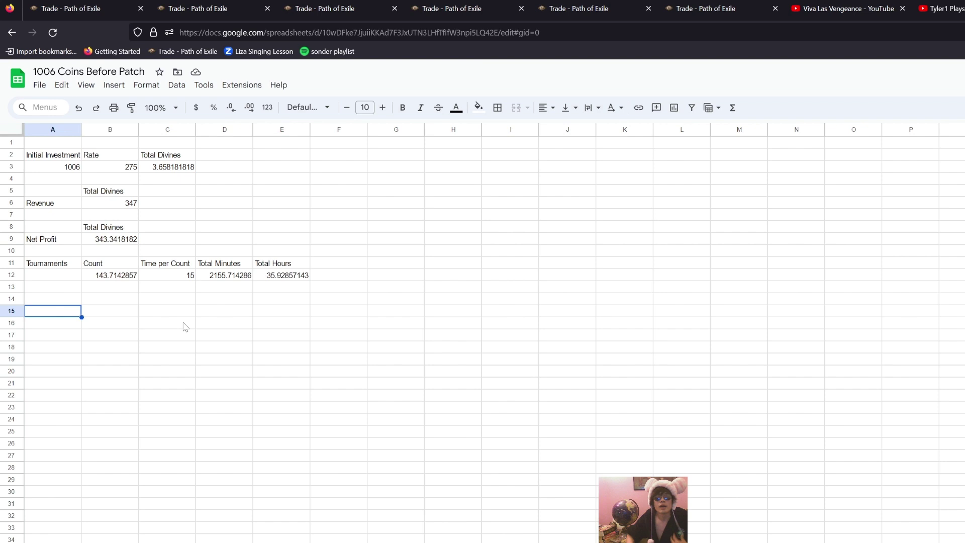
pyautogui.write('Hourly Profit')
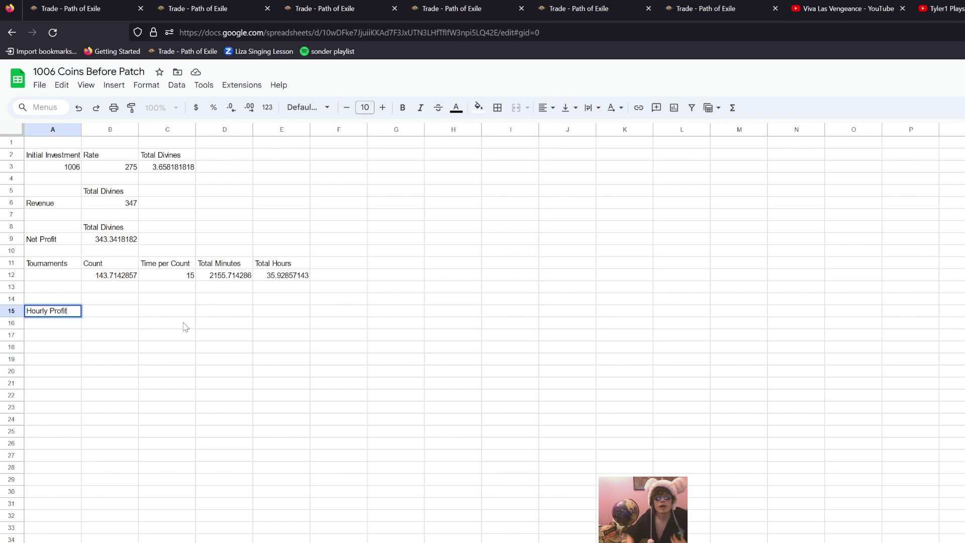
pyautogui.press('Return')
pyautogui.press('Right')
pyautogui.press('Up')
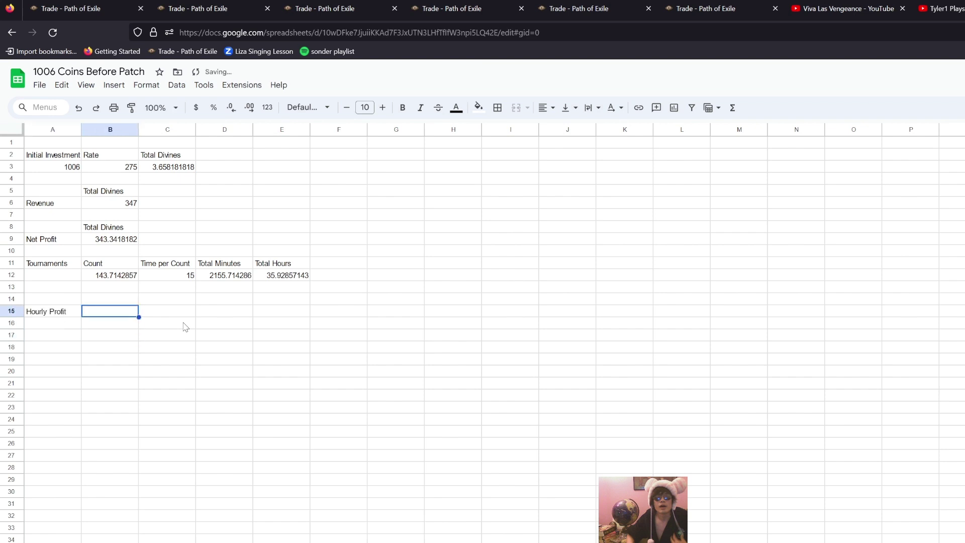
pyautogui.press('Up')
pyautogui.write('Tota')
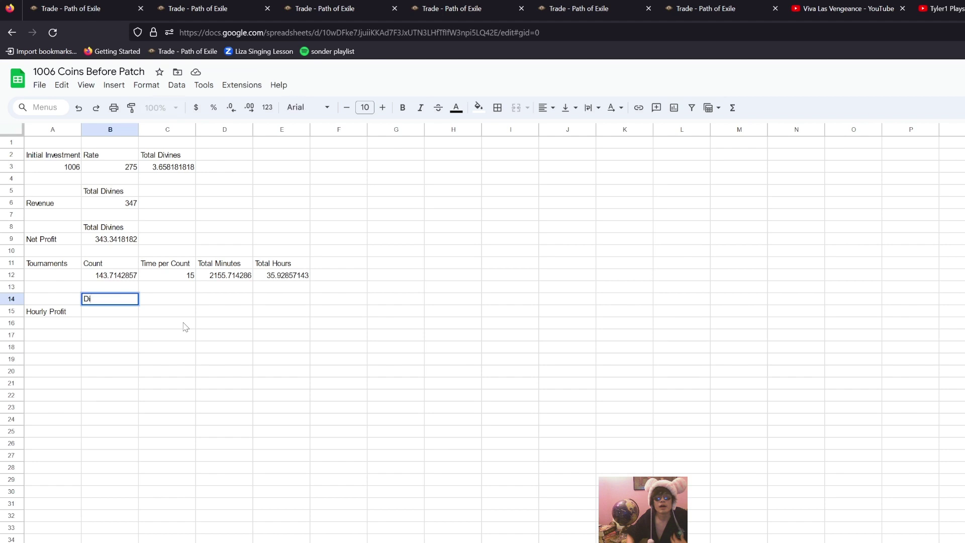
pyautogui.write('vines per Hour')
pyautogui.press('Return')
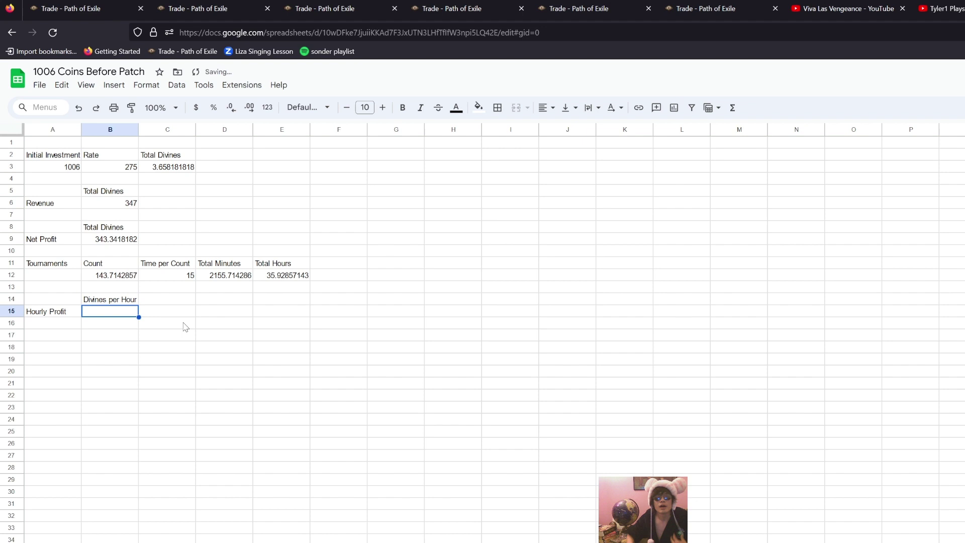
# Enter =B9/E12 in B15, giving 9.556233508 divines per hour
pyautogui.click(121, 241)
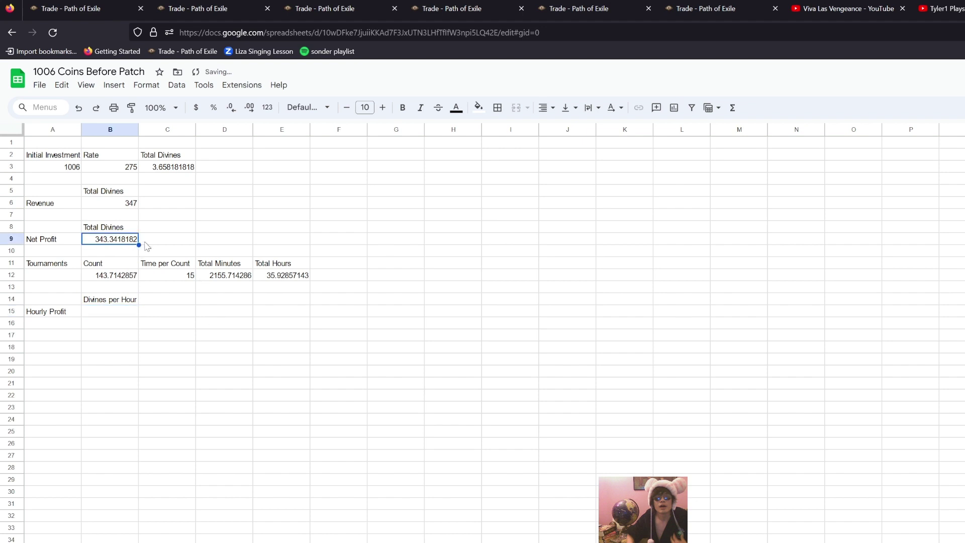
pyautogui.click(112, 316)
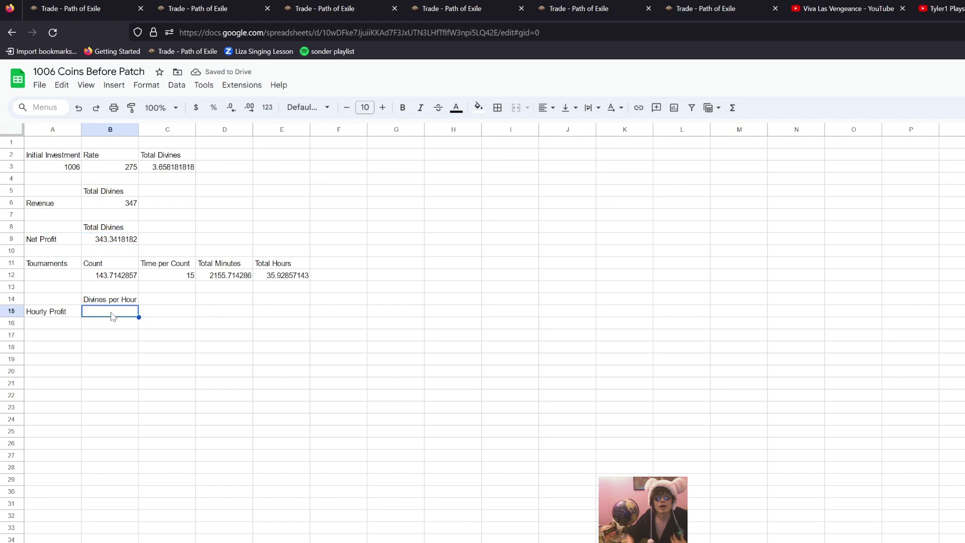
pyautogui.write('=')
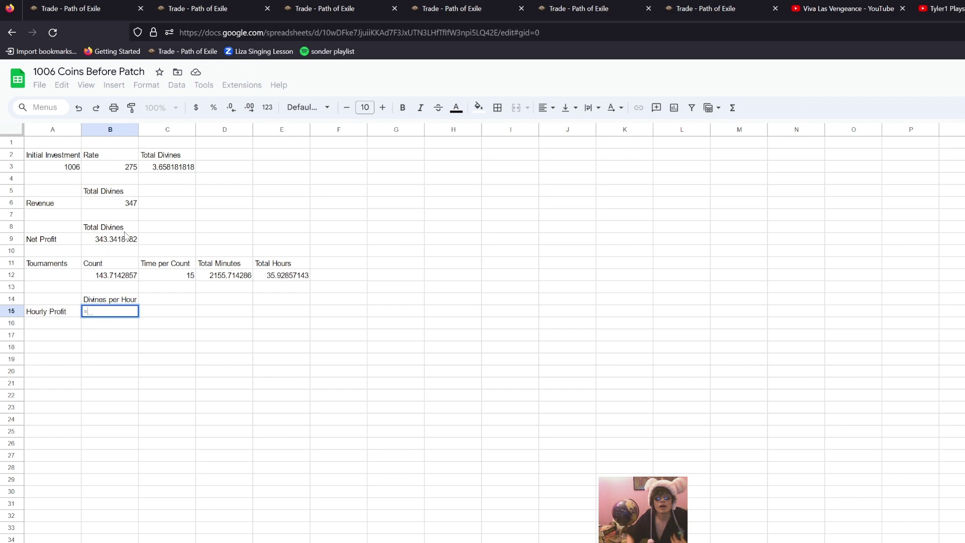
pyautogui.click(124, 239)
pyautogui.write('/')
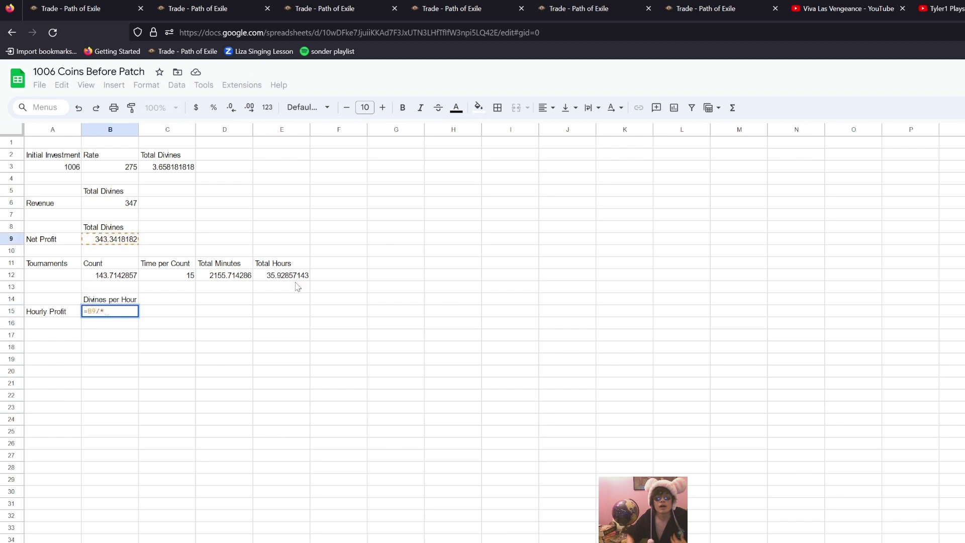
pyautogui.click(302, 279)
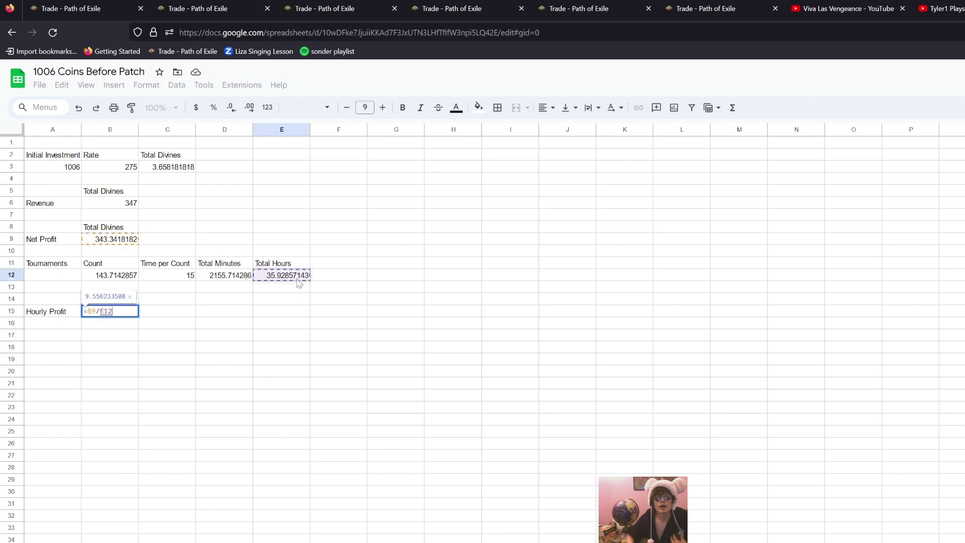
pyautogui.press('Return')
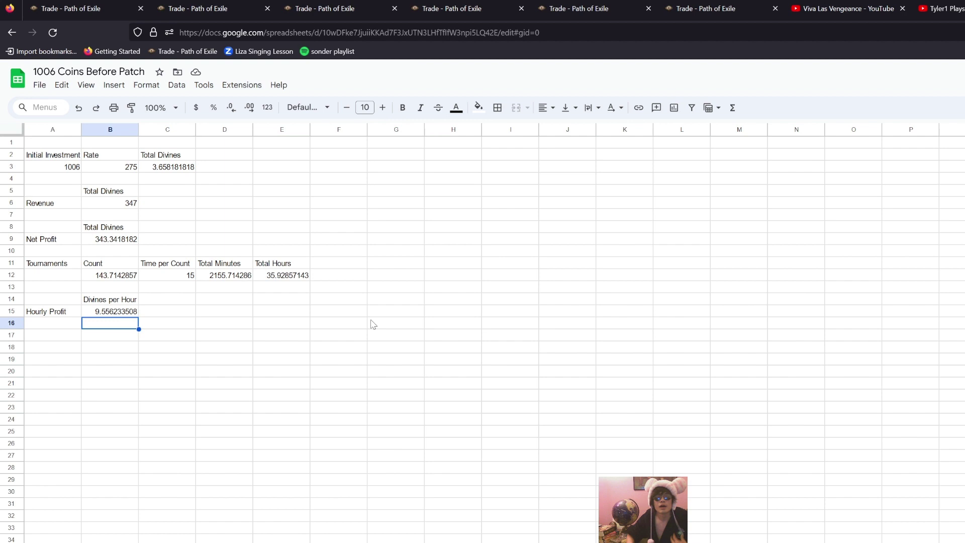
pyautogui.click(154, 387)
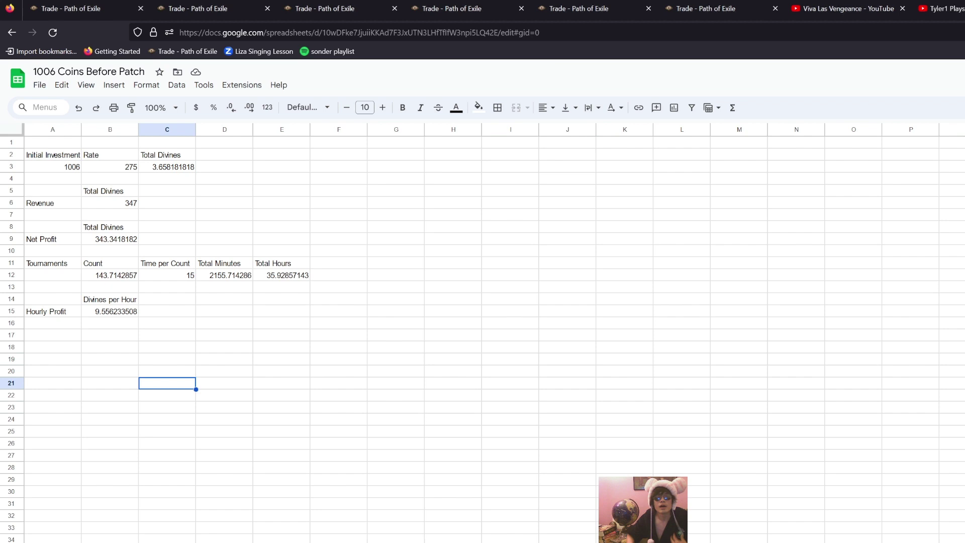
# Alt+Tab back to Path of Exile, where the character stands in the Atlas hideout
pyautogui.hotkey('alt', 'Tab')
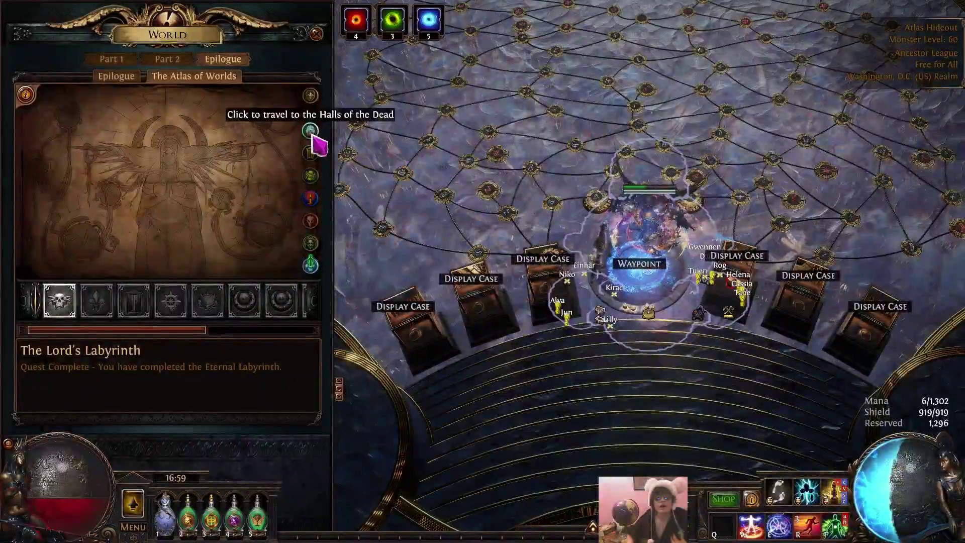
# Take the waypoint to the Halls of the Dead and walk to the Eye of Destiny
pyautogui.click(313, 140)
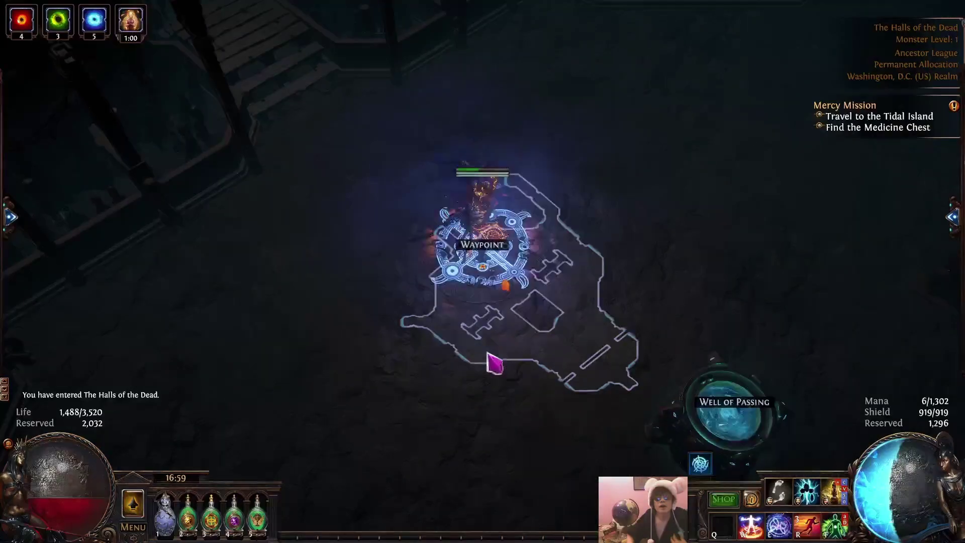
pyautogui.click(493, 364)
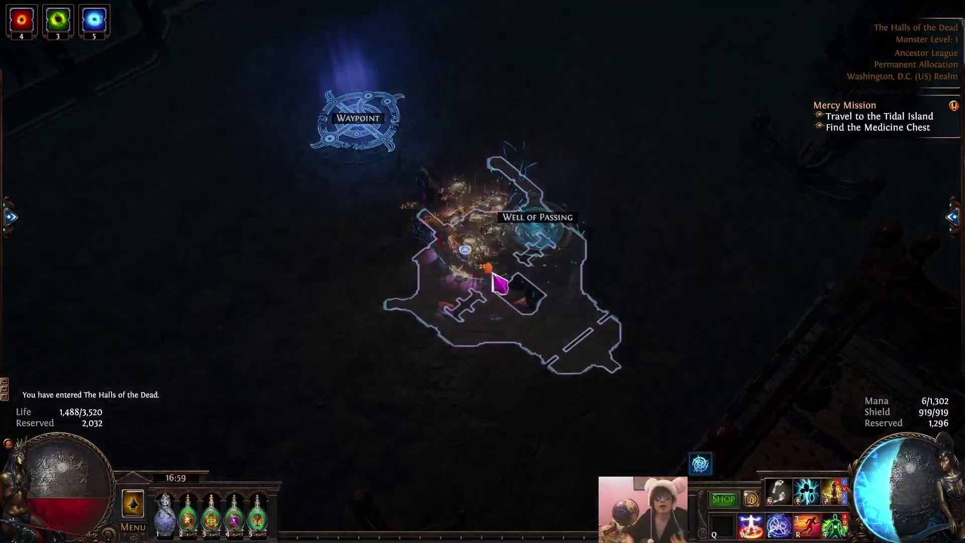
pyautogui.click(497, 281)
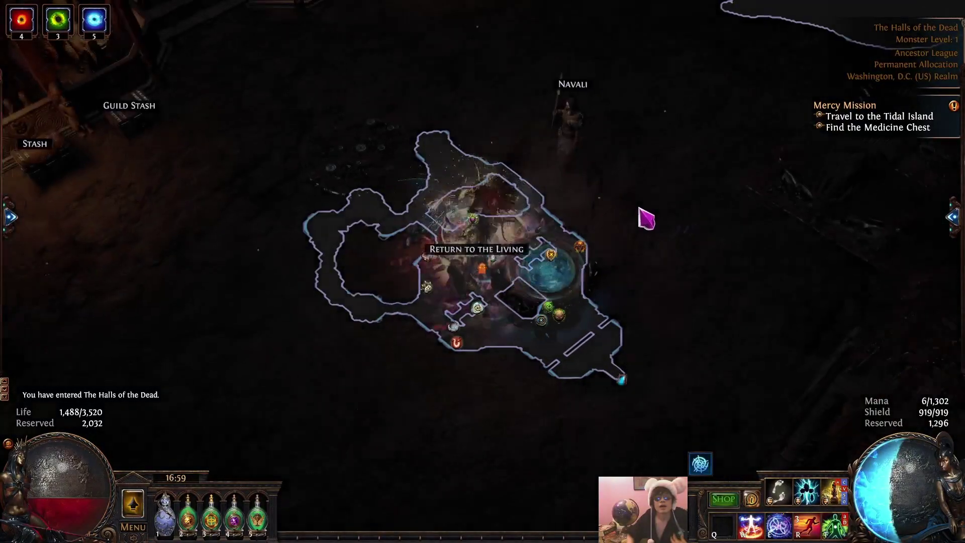
pyautogui.click(460, 335)
pyautogui.click(693, 400)
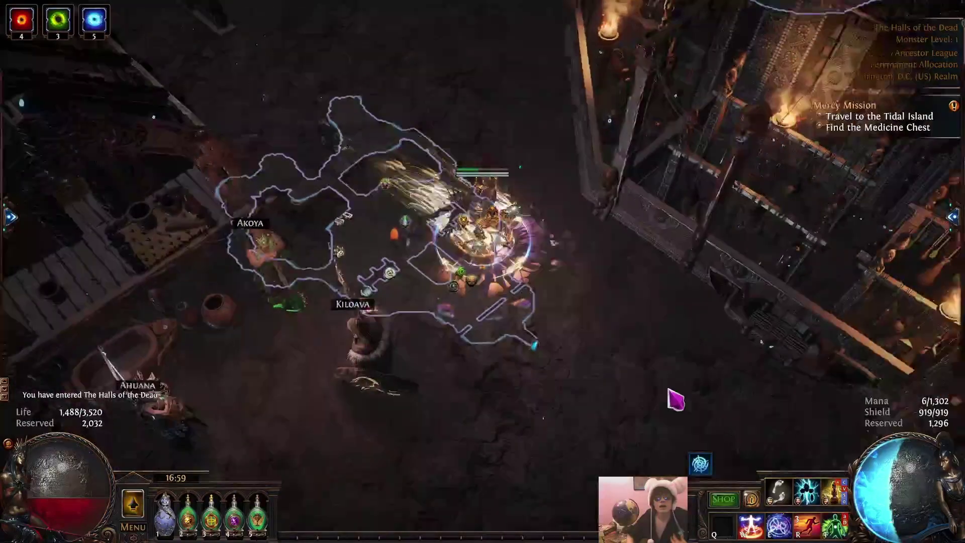
pyautogui.click(676, 400)
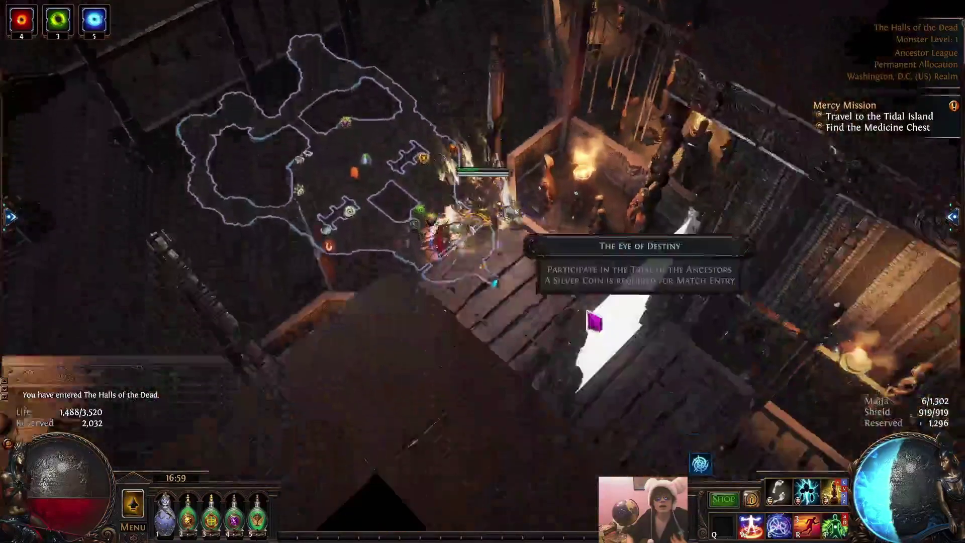
# Review the round 1 tournament match list, close it, and walk back across the area
pyautogui.click(591, 284)
pyautogui.moveTo(672, 397)
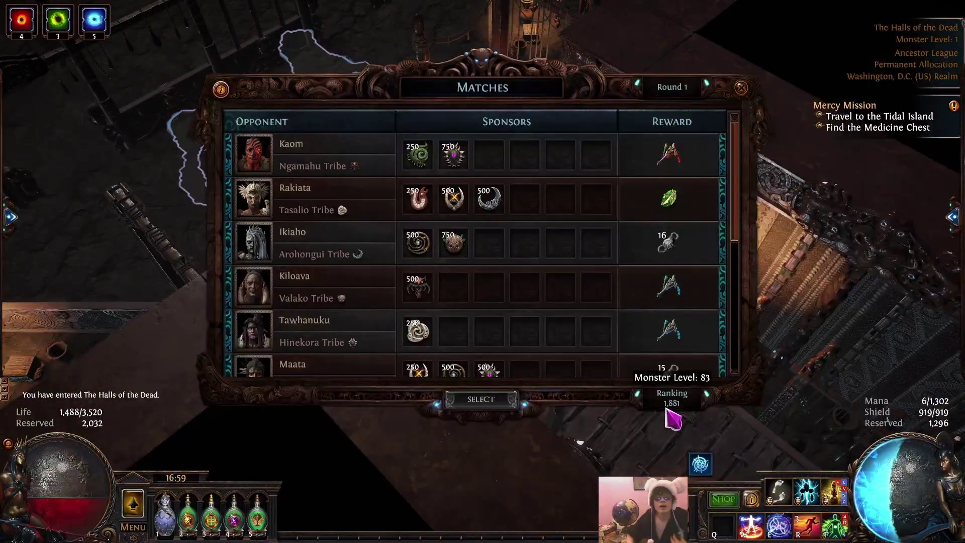
pyautogui.scroll(-3, 636, 284)
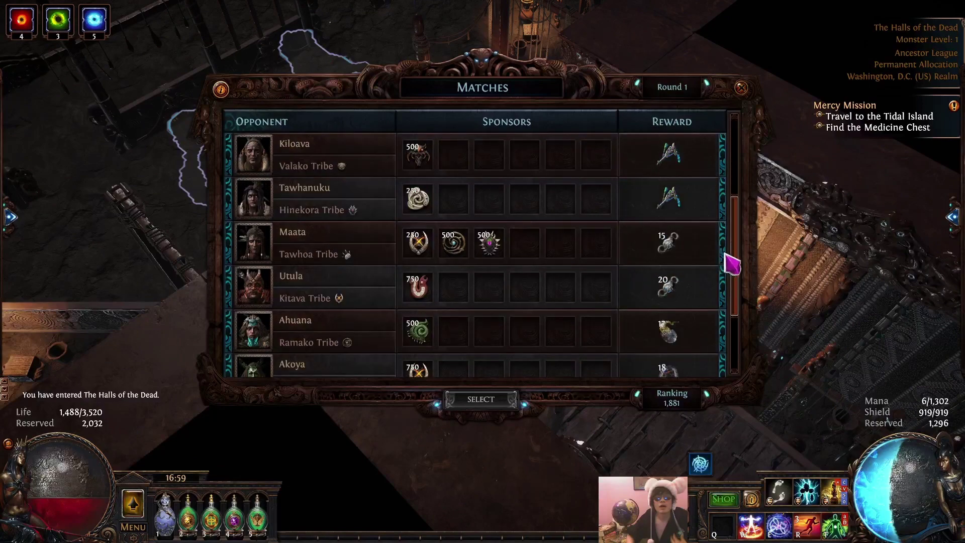
pyautogui.moveTo(742, 262); pyautogui.dragTo(744, 195)
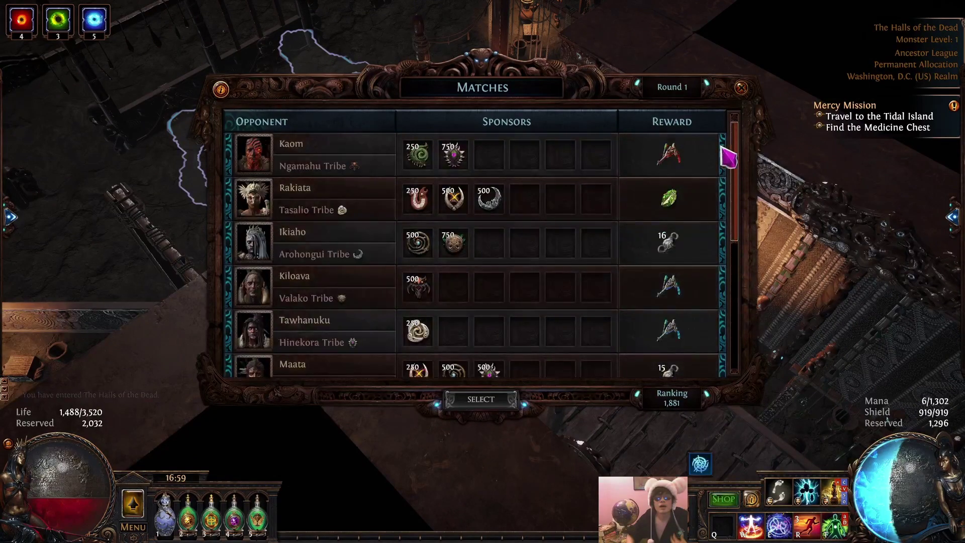
pyautogui.click(741, 87)
pyautogui.click(375, 131)
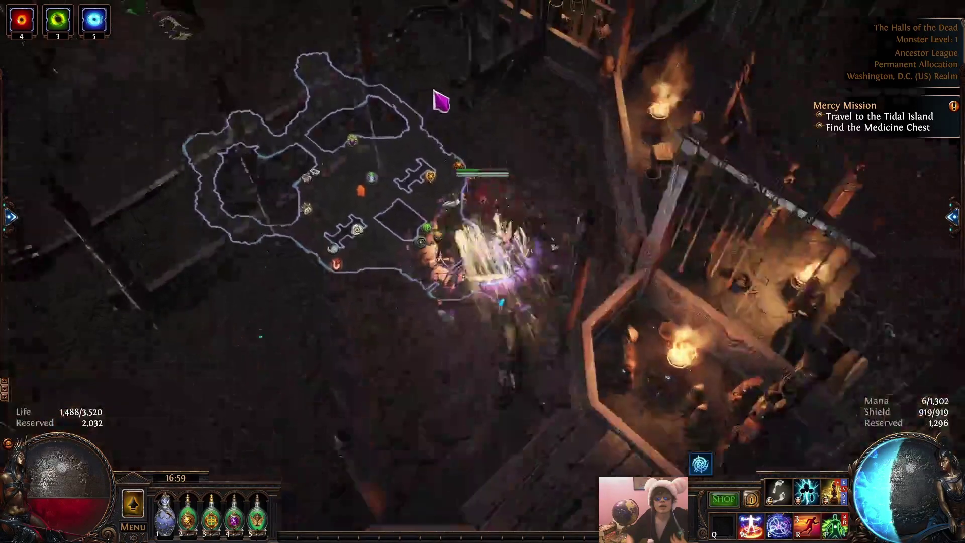
pyautogui.moveTo(375, 130)
pyautogui.mouseDown()
pyautogui.moveTo(304, 196)
pyautogui.moveTo(377, 219)
pyautogui.mouseUp()
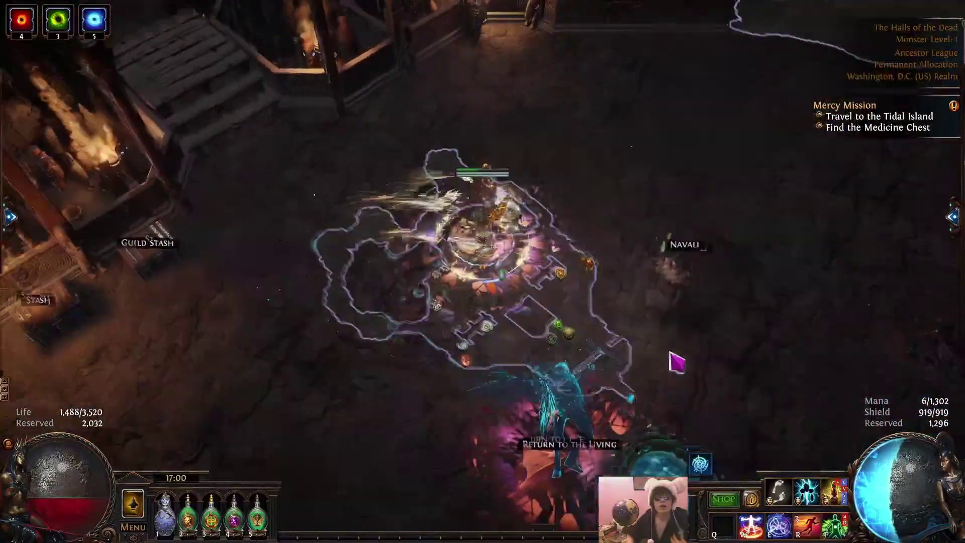
pyautogui.moveTo(676, 362)
pyautogui.mouseDown()
pyautogui.moveTo(596, 347)
pyautogui.moveTo(543, 253)
pyautogui.mouseUp()
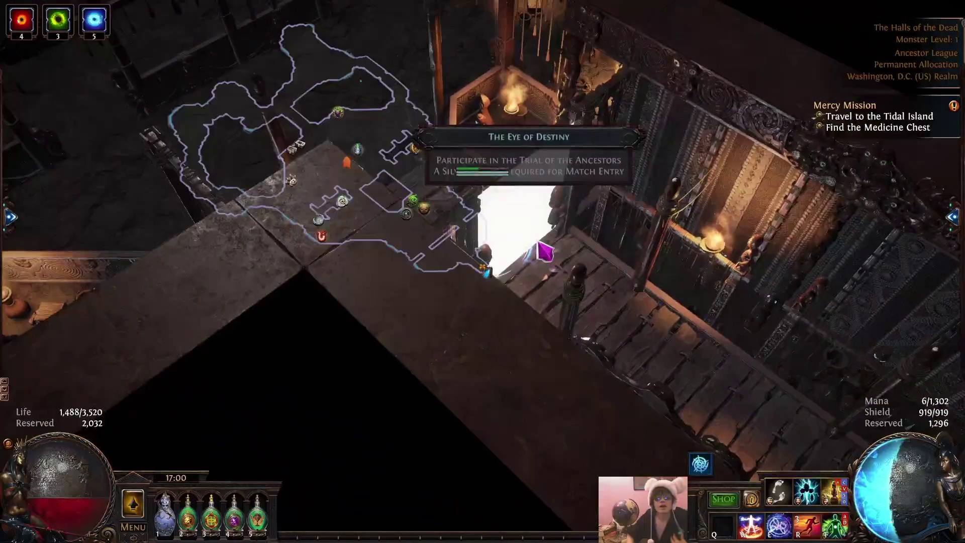
pyautogui.click(543, 252)
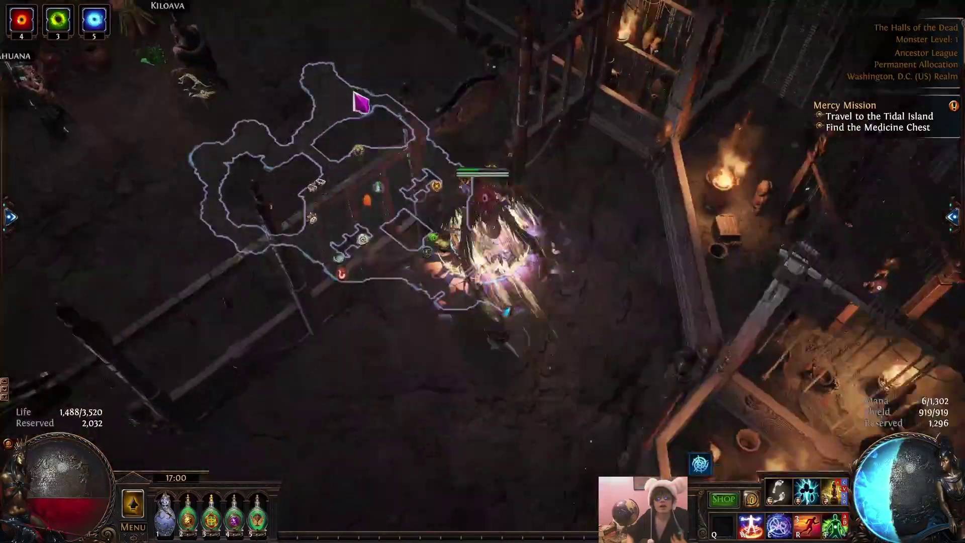
pyautogui.moveTo(362, 102)
pyautogui.mouseDown()
pyautogui.moveTo(328, 160)
pyautogui.moveTo(749, 189)
pyautogui.moveTo(579, 361)
pyautogui.moveTo(469, 157)
pyautogui.moveTo(337, 167)
pyautogui.moveTo(552, 389)
pyautogui.moveTo(400, 114)
pyautogui.moveTo(321, 190)
pyautogui.moveTo(699, 223)
pyautogui.moveTo(546, 262)
pyautogui.moveTo(278, 240)
pyautogui.moveTo(400, 257)
pyautogui.mouseUp()
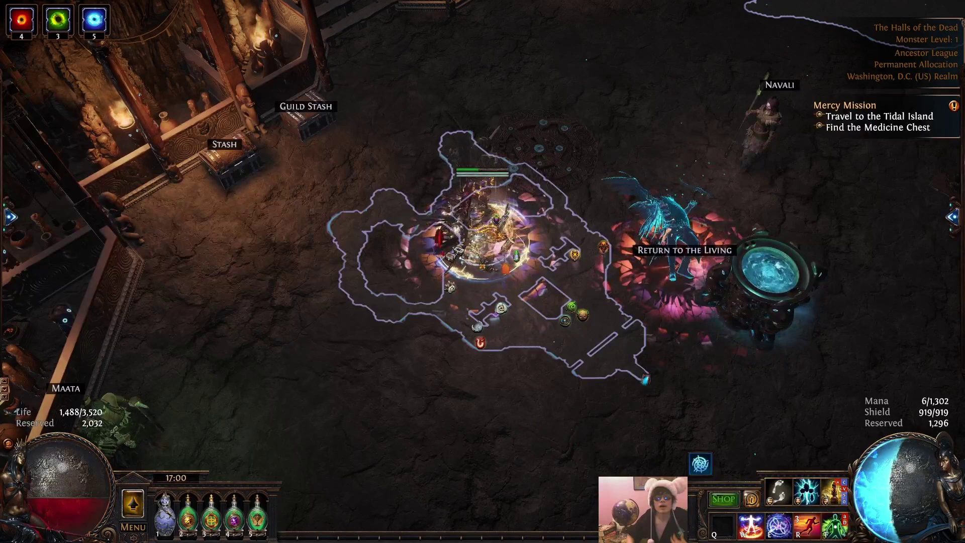
pyautogui.click(324, 242)
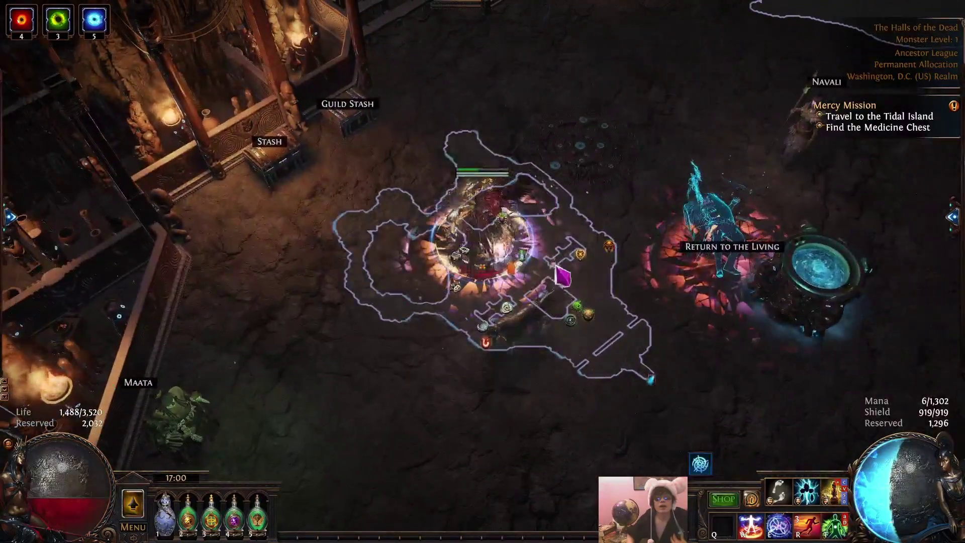
pyautogui.click(562, 276)
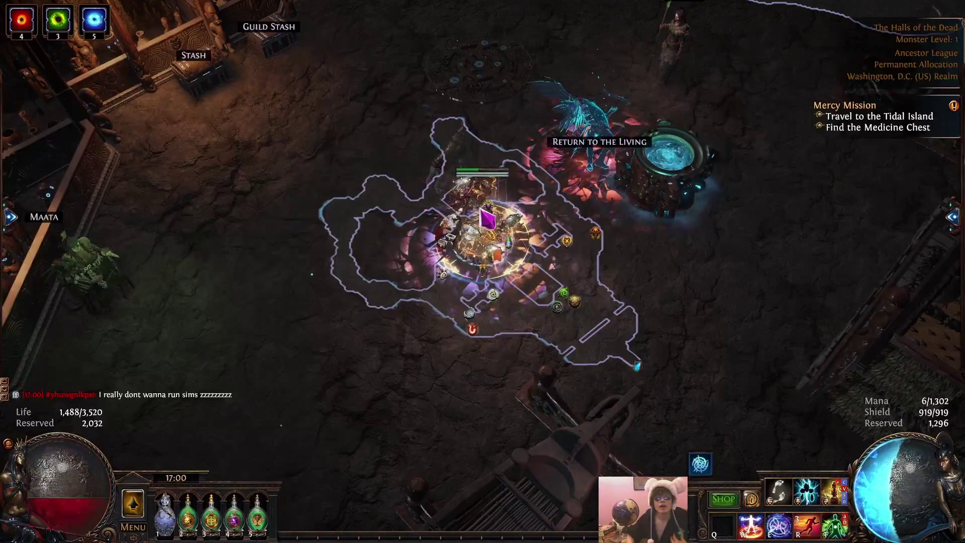
pyautogui.click(441, 102)
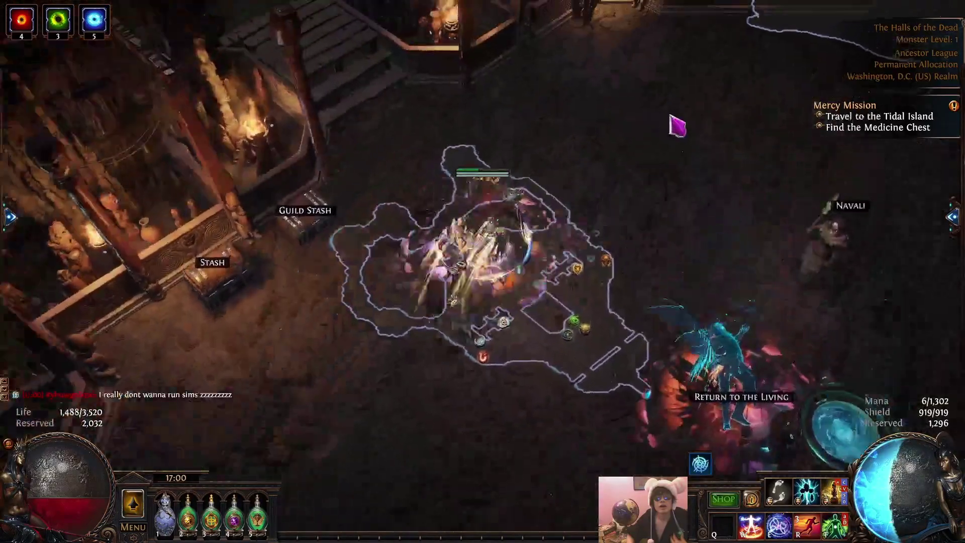
pyautogui.click(656, 325)
pyautogui.click(623, 354)
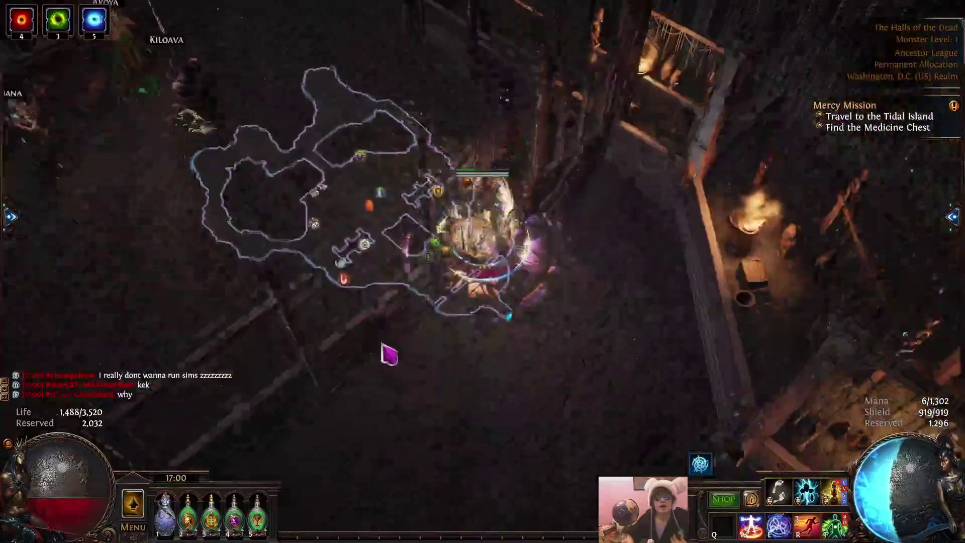
pyautogui.click(388, 355)
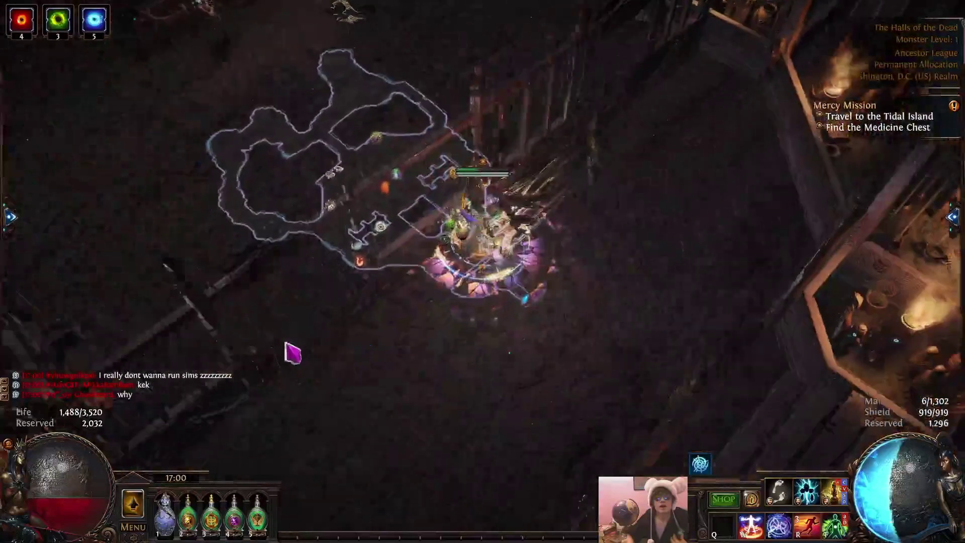